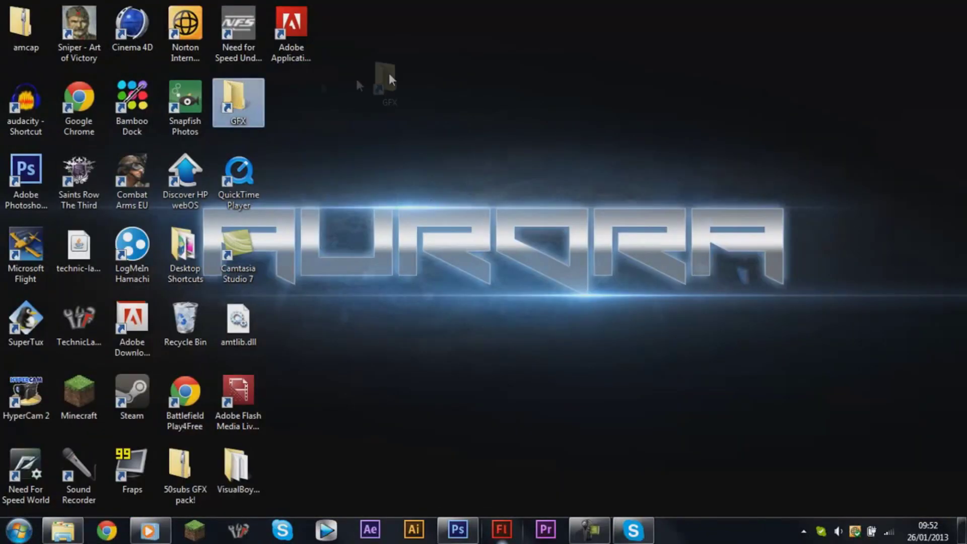
Open Partner Youtube background.psd from the GFX > Youtube background templates folder.
{"action": "double_click", "coordinate": [238, 101]}
{"action": "double_click", "coordinate": [434, 396]}
{"action": "double_click", "coordinate": [455, 227]}
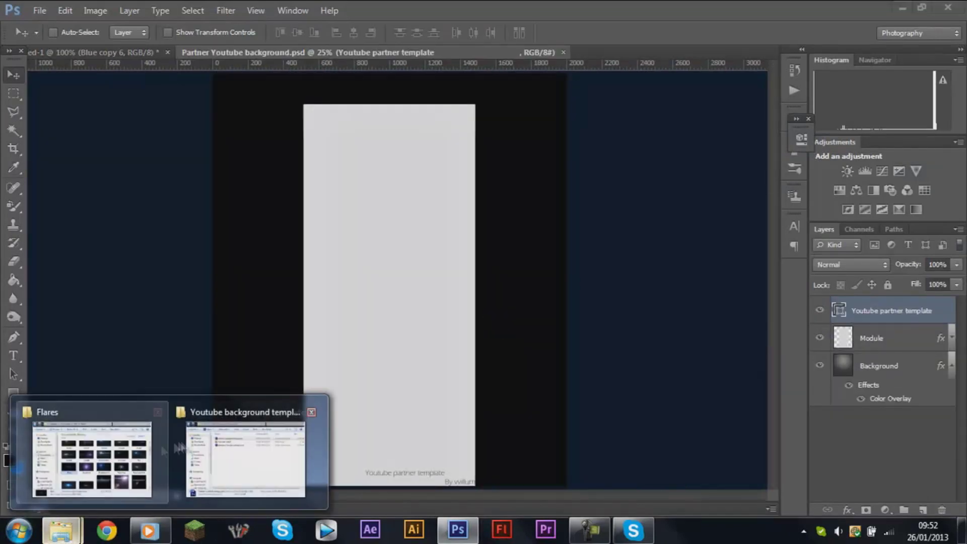
Place the soar text edited image onto the template canvas and commit it.
{"action": "left_click", "coordinate": [248, 464]}
{"action": "left_click_drag", "start_coordinate": [352, 243], "coordinate": [420, 177]}
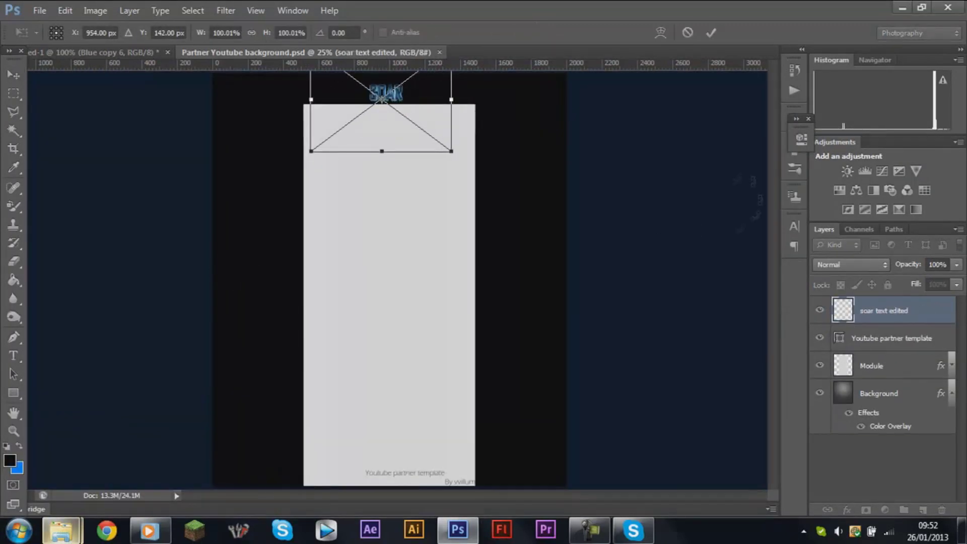
{"action": "key", "text": "ctrl+plus"}
{"action": "key", "text": "ctrl+plus"}
{"action": "key", "text": "ctrl+plus"}
{"action": "key", "text": "Return"}
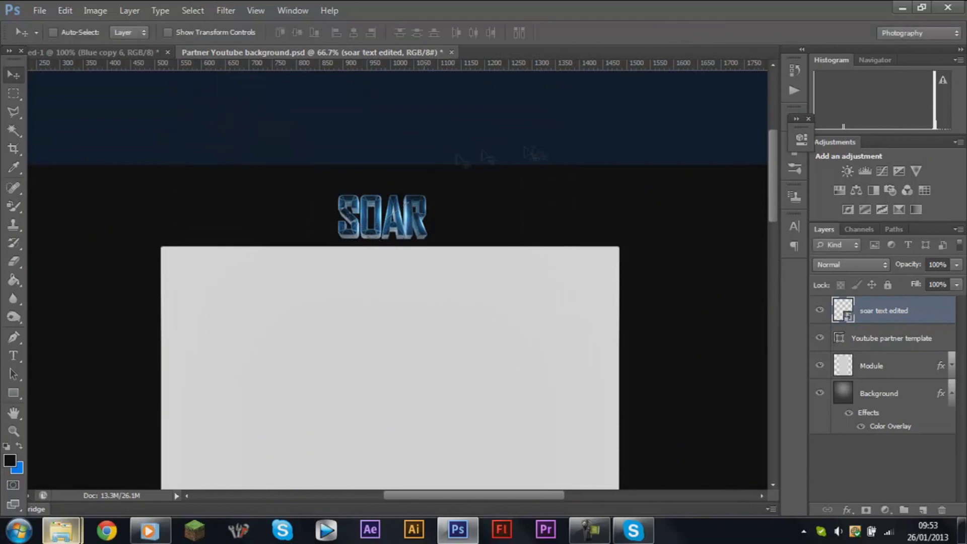
Hide the soar text layer below Module, add an empty Layer 1, and return to GFX.
{"action": "left_click", "coordinate": [820, 310]}
{"action": "left_click_drag", "start_coordinate": [881, 310], "coordinate": [866, 379]}
{"action": "left_click", "coordinate": [923, 510]}
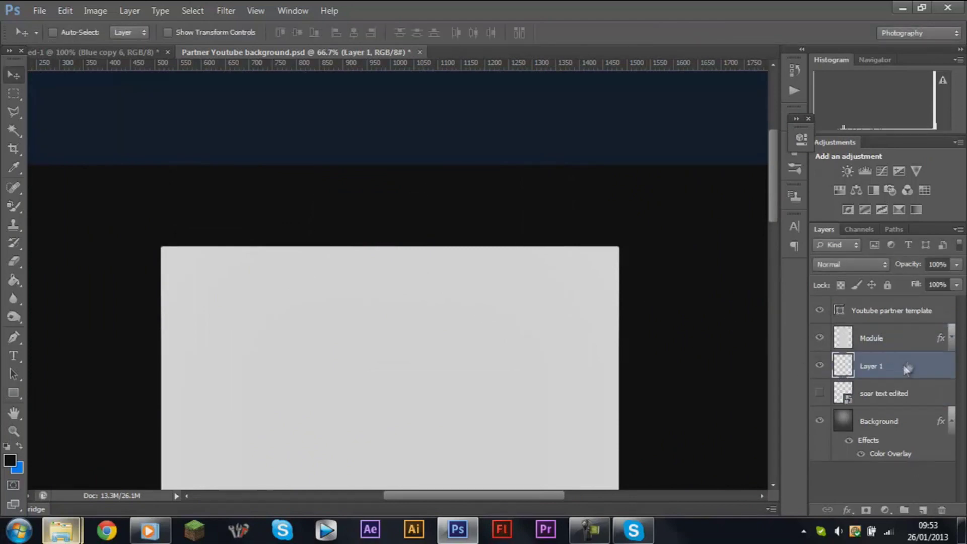
{"action": "key", "text": "ctrl+bracketleft"}
{"action": "left_click", "coordinate": [85, 461]}
{"action": "key", "text": "BackSpace"}
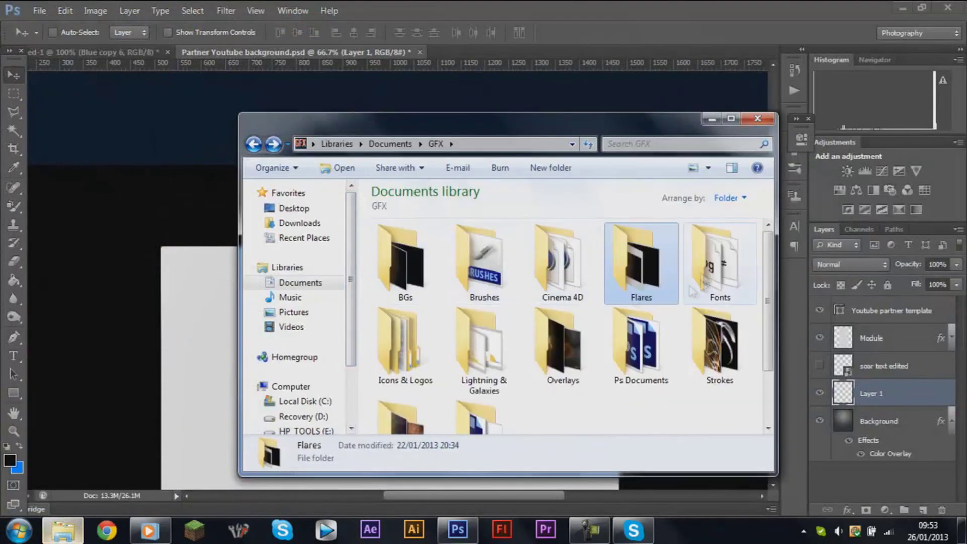
Place the Untitled-4 smoke overlay, shrunk and angled, in the upper-left corner.
{"action": "double_click", "coordinate": [568, 336]}
{"action": "double_click", "coordinate": [491, 276]}
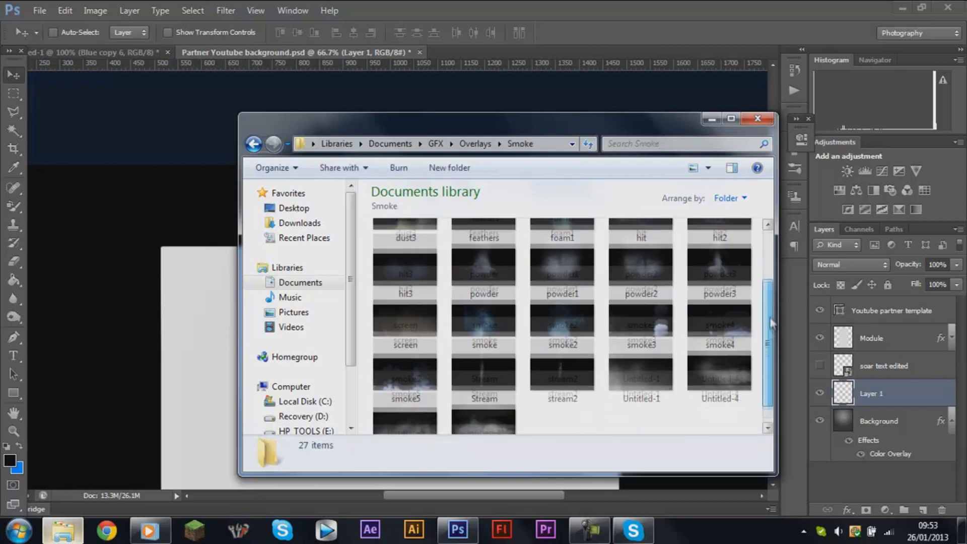
{"action": "scroll", "coordinate": [516, 342], "scroll_direction": "down", "scroll_amount": 1}
{"action": "left_click_drag", "start_coordinate": [712, 346], "coordinate": [227, 346]}
{"action": "mouse_move", "coordinate": [685, 294]}
{"action": "left_mouse_down"}
{"action": "mouse_move", "coordinate": [675, 359]}
{"action": "mouse_move", "coordinate": [617, 332]}
{"action": "left_mouse_up"}
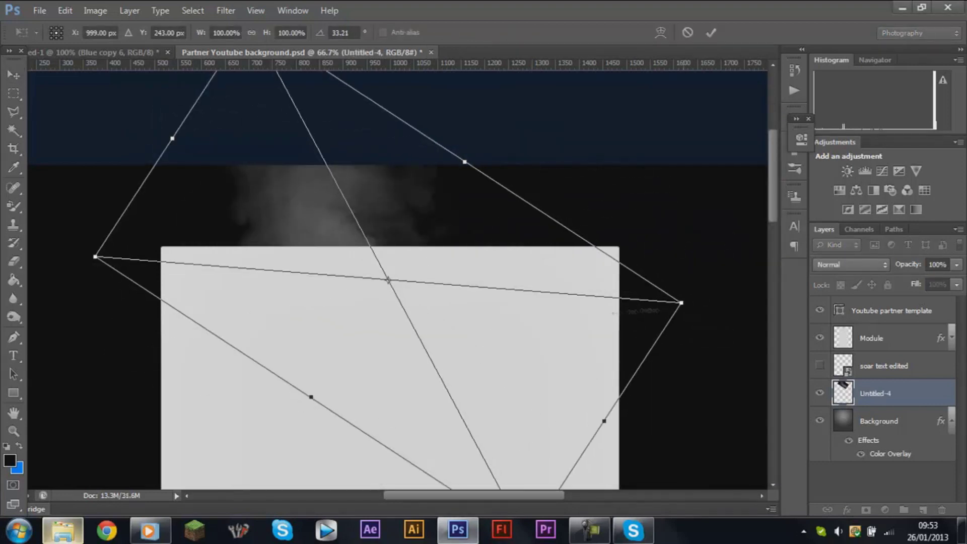
{"action": "left_click_drag", "start_coordinate": [681, 302], "coordinate": [462, 323]}
{"action": "left_click_drag", "start_coordinate": [351, 318], "coordinate": [332, 315]}
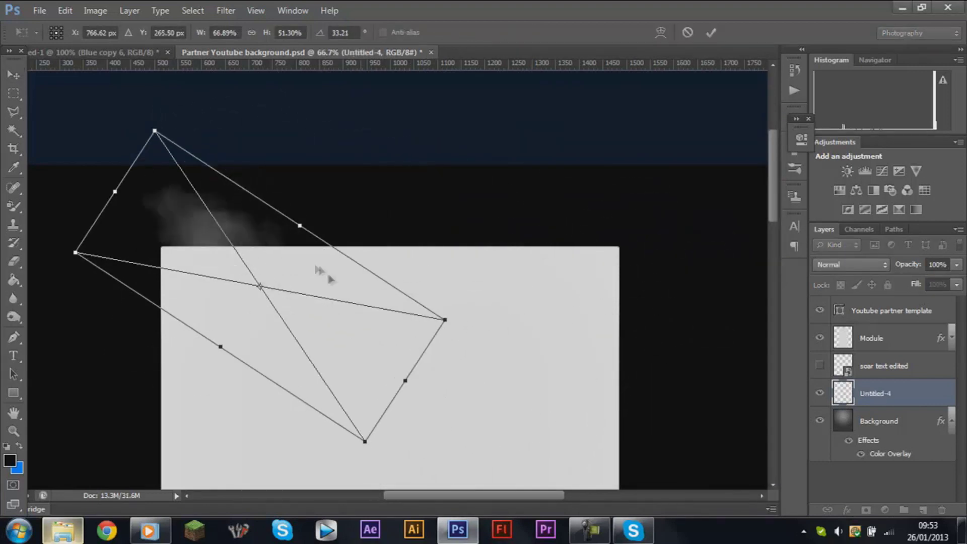
{"action": "left_click_drag", "start_coordinate": [316, 271], "coordinate": [196, 201]}
{"action": "left_click_drag", "start_coordinate": [328, 252], "coordinate": [355, 275]}
{"action": "left_click_drag", "start_coordinate": [220, 269], "coordinate": [228, 283]}
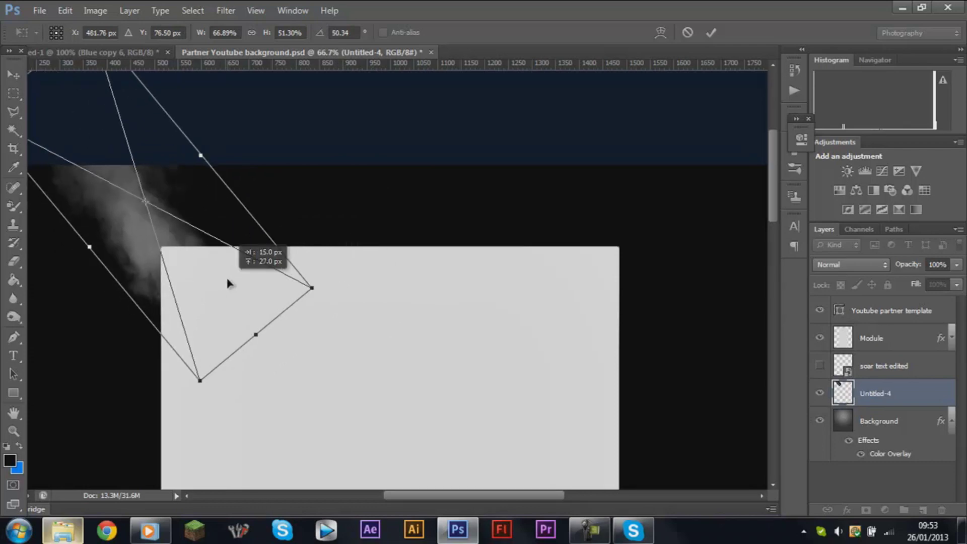
{"action": "left_click", "coordinate": [17, 80]}
{"action": "key", "text": "Return"}
Duplicate the smoke layer, flip the copy horizontally, and move it to the upper right.
{"action": "right_click", "coordinate": [902, 395]}
{"action": "left_click", "coordinate": [826, 44]}
{"action": "left_click", "coordinate": [609, 158]}
{"action": "left_click", "coordinate": [65, 10]}
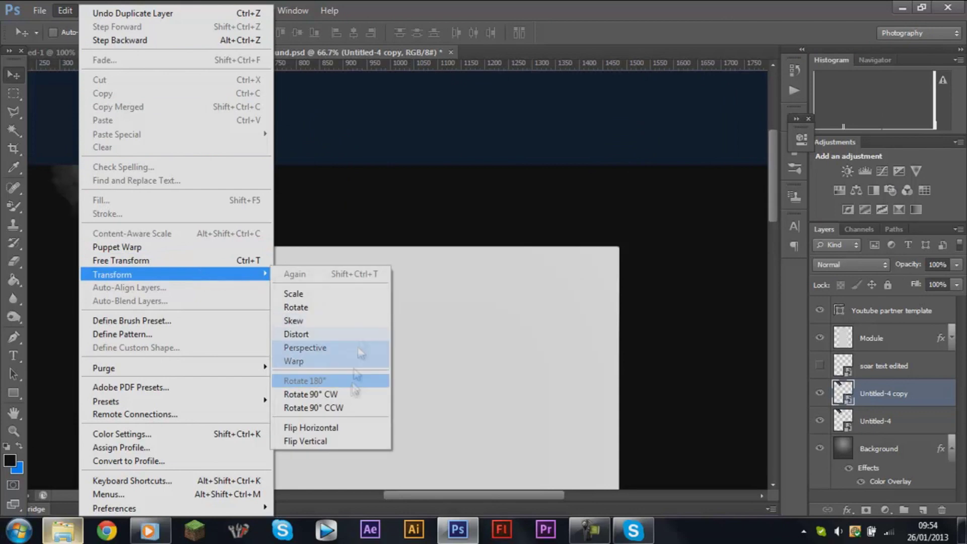
{"action": "left_click", "coordinate": [352, 428]}
{"action": "left_click_drag", "start_coordinate": [312, 191], "coordinate": [656, 189]}
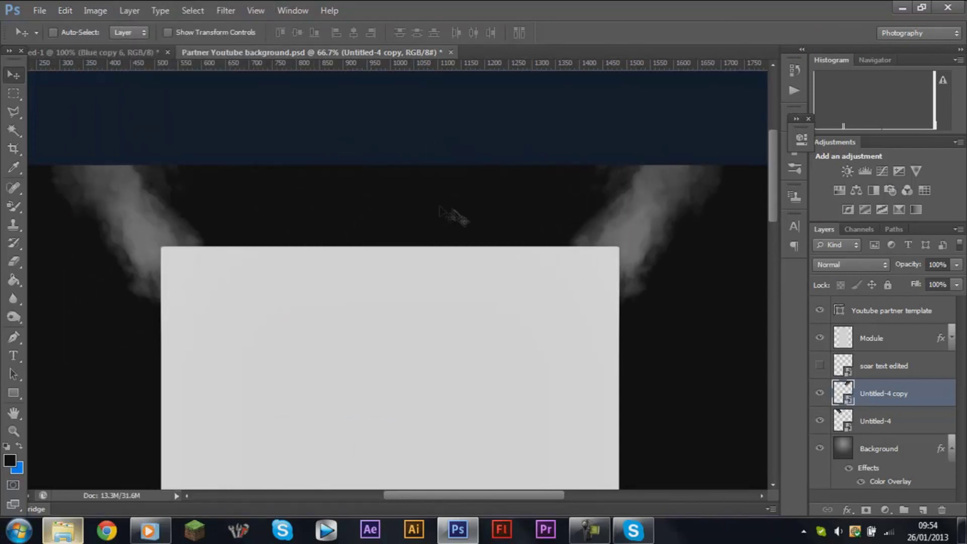
Merge both smoke layers into one and add a new empty layer.
{"action": "left_click", "coordinate": [909, 422], "text": "ctrl"}
{"action": "right_click", "coordinate": [915, 430]}
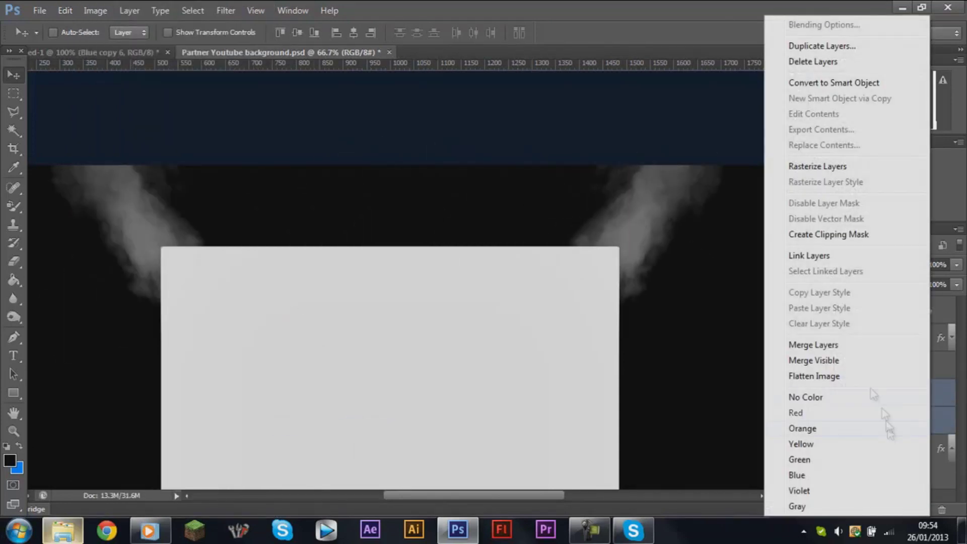
{"action": "left_click", "coordinate": [849, 347]}
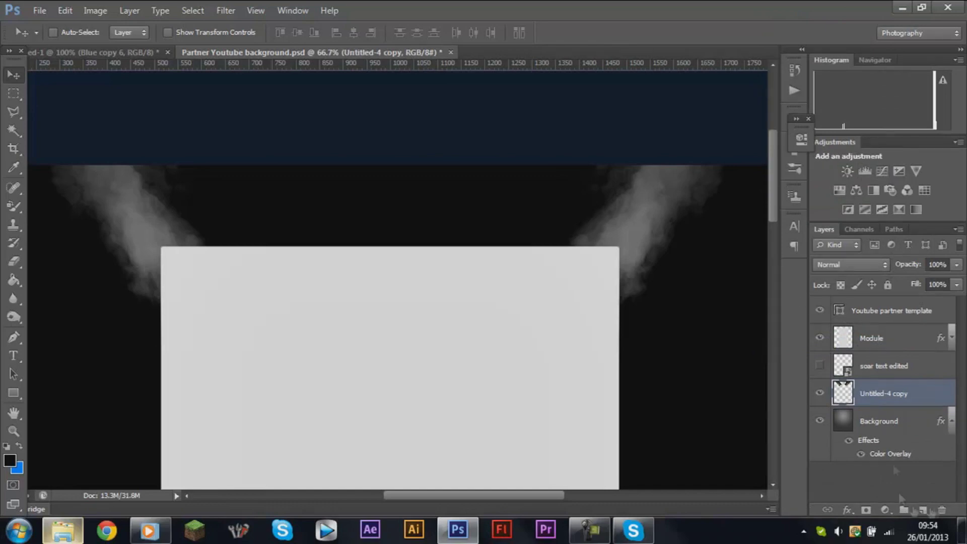
{"action": "left_click", "coordinate": [922, 510], "text": "ctrl"}
Place the outer space 13 image from the Overlays folder onto the canvas.
{"action": "left_click", "coordinate": [63, 530]}
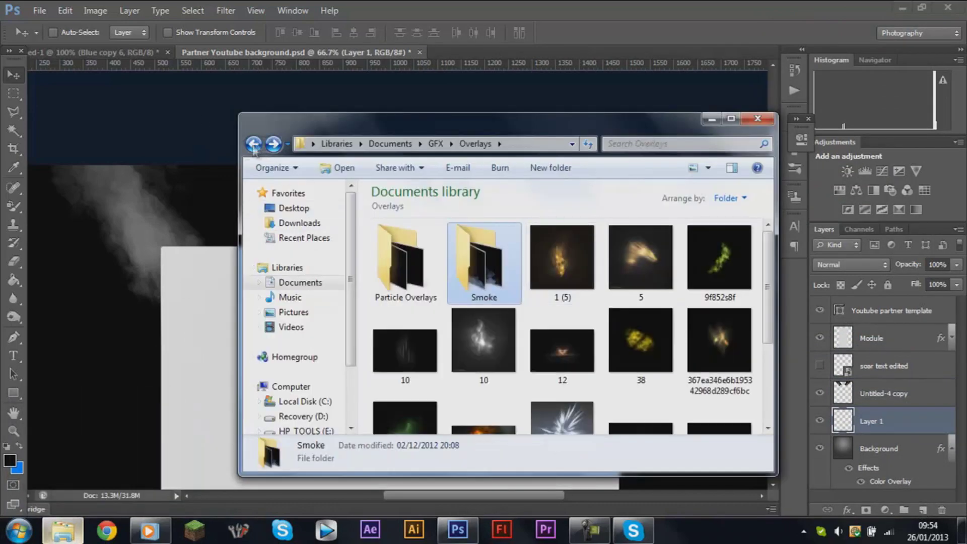
{"action": "left_click", "coordinate": [258, 147]}
{"action": "double_click", "coordinate": [582, 346]}
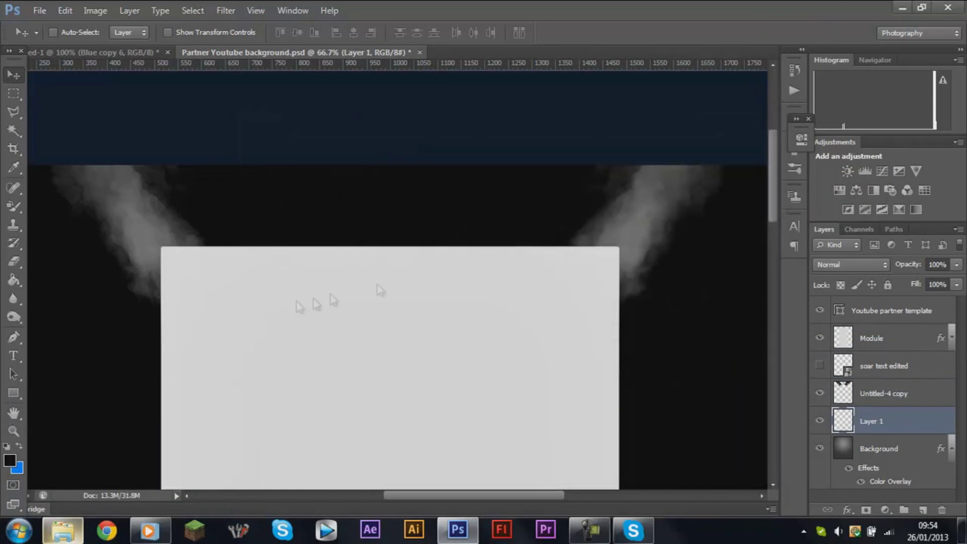
{"action": "left_click_drag", "start_coordinate": [416, 453], "coordinate": [492, 169]}
{"action": "key", "text": "Return"}
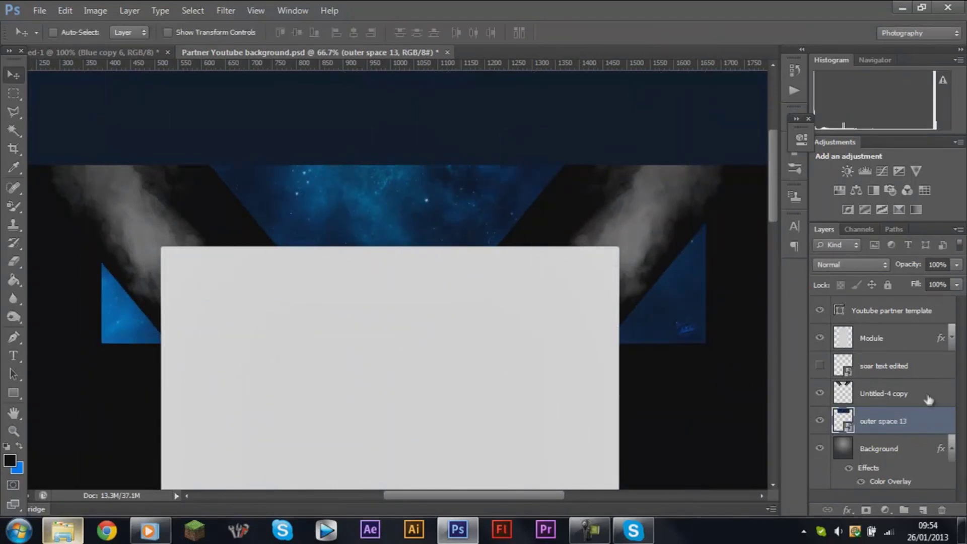
Set the merged smoke layer to Screen blending and shift it slightly.
{"action": "left_click", "coordinate": [882, 393]}
{"action": "left_click", "coordinate": [851, 264]}
{"action": "left_click", "coordinate": [888, 119]}
{"action": "left_click_drag", "start_coordinate": [688, 316], "coordinate": [695, 315]}
Rasterize the outer space 13 layer and erase its lower-left and right edges.
{"action": "left_click", "coordinate": [882, 422]}
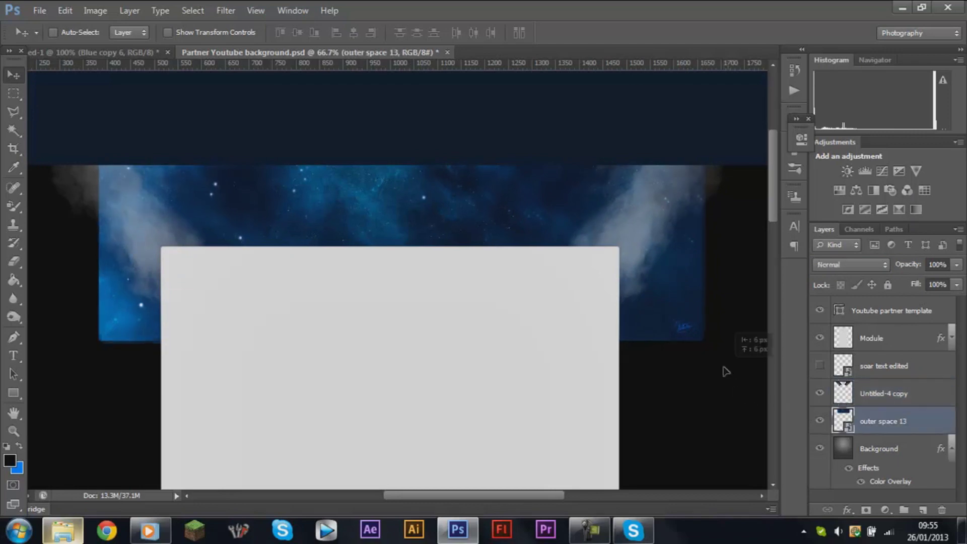
{"action": "left_click_drag", "start_coordinate": [751, 364], "coordinate": [746, 355]}
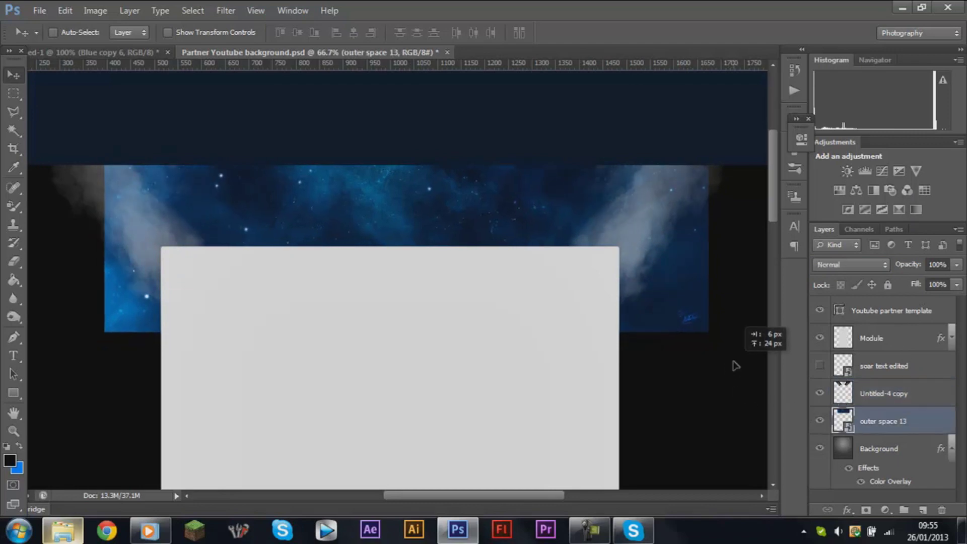
{"action": "left_click", "coordinate": [13, 263]}
{"action": "left_click", "coordinate": [431, 201]}
{"action": "left_click", "coordinate": [72, 33]}
{"action": "mouse_move", "coordinate": [147, 323]}
{"action": "left_mouse_down"}
{"action": "mouse_move", "coordinate": [82, 177]}
{"action": "mouse_move", "coordinate": [90, 167]}
{"action": "mouse_move", "coordinate": [165, 290]}
{"action": "left_mouse_up"}
{"action": "mouse_move", "coordinate": [715, 327]}
{"action": "left_mouse_down"}
{"action": "mouse_move", "coordinate": [669, 297]}
{"action": "mouse_move", "coordinate": [654, 252]}
{"action": "mouse_move", "coordinate": [709, 166]}
{"action": "left_mouse_up"}
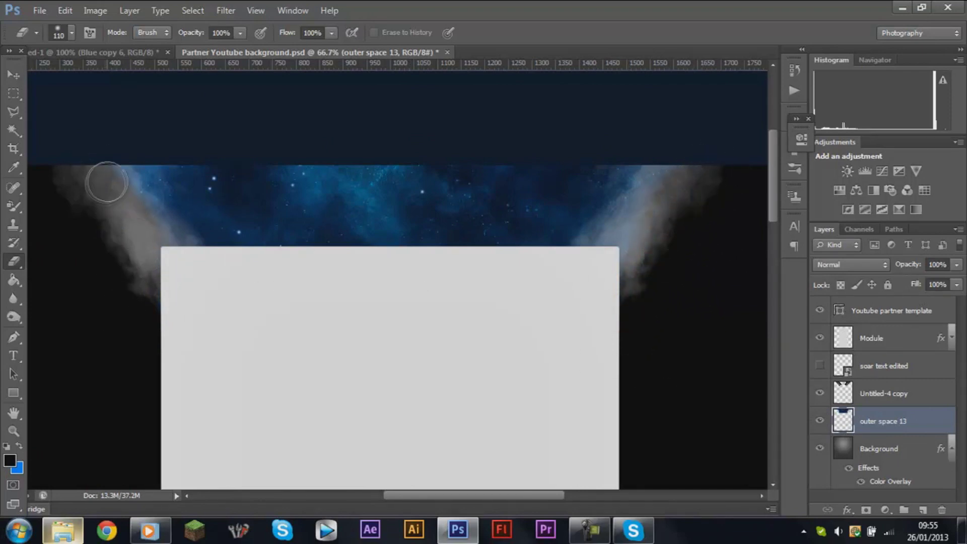
Add a clipped Hue/Saturation to the smoke with Colorize, Hue 215, Saturation 61.
{"action": "key", "text": "alt+bracketright"}
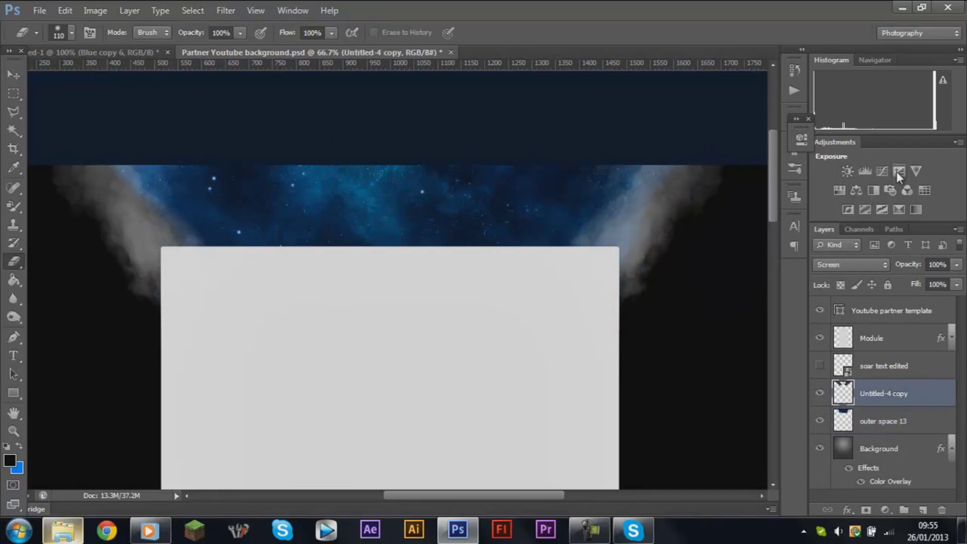
{"action": "left_click", "coordinate": [839, 190]}
{"action": "left_click", "coordinate": [929, 407], "text": "alt"}
{"action": "left_click", "coordinate": [709, 303]}
{"action": "left_click_drag", "start_coordinate": [645, 226], "coordinate": [721, 223]}
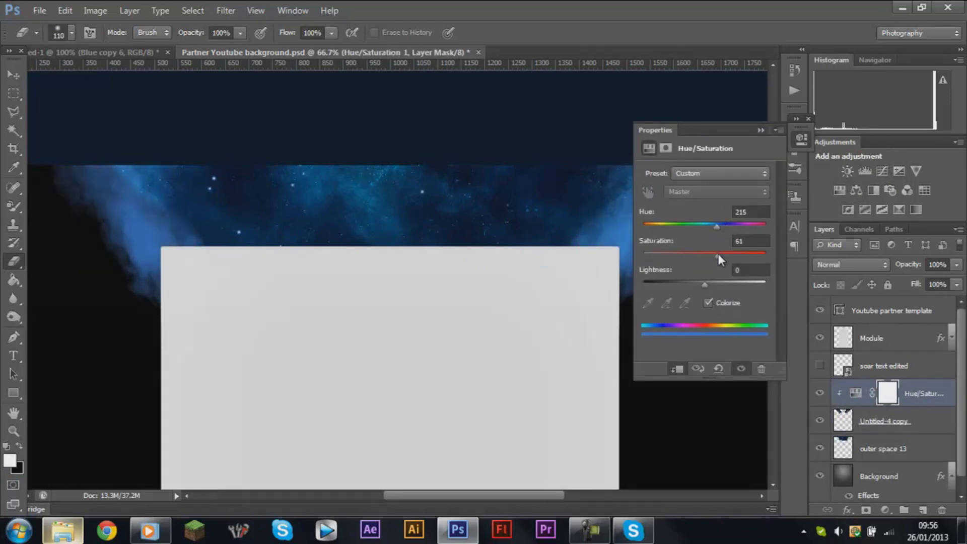
{"action": "left_click", "coordinate": [802, 139]}
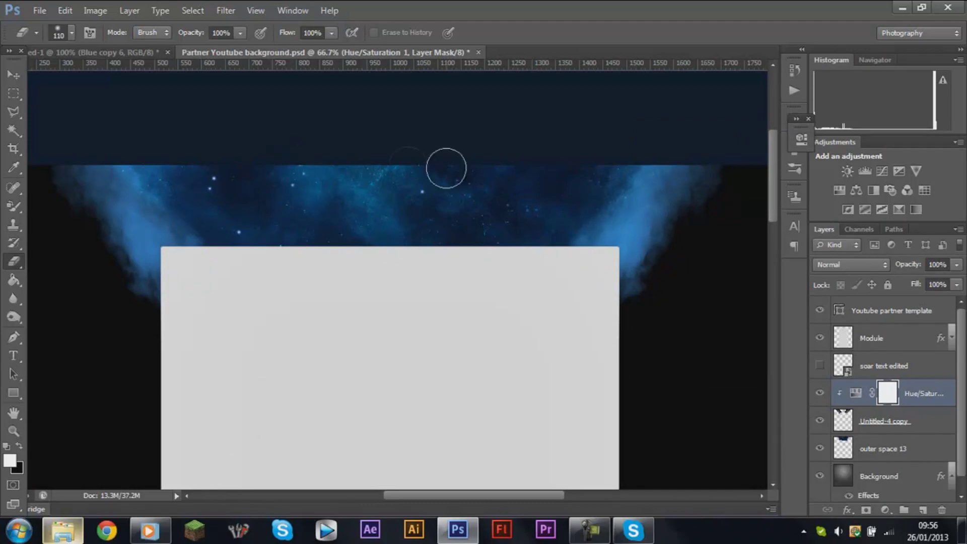
Return to the GFX folder and select the Flares folder.
{"action": "left_click", "coordinate": [63, 529]}
{"action": "left_click", "coordinate": [254, 144]}
{"action": "left_click", "coordinate": [654, 263]}
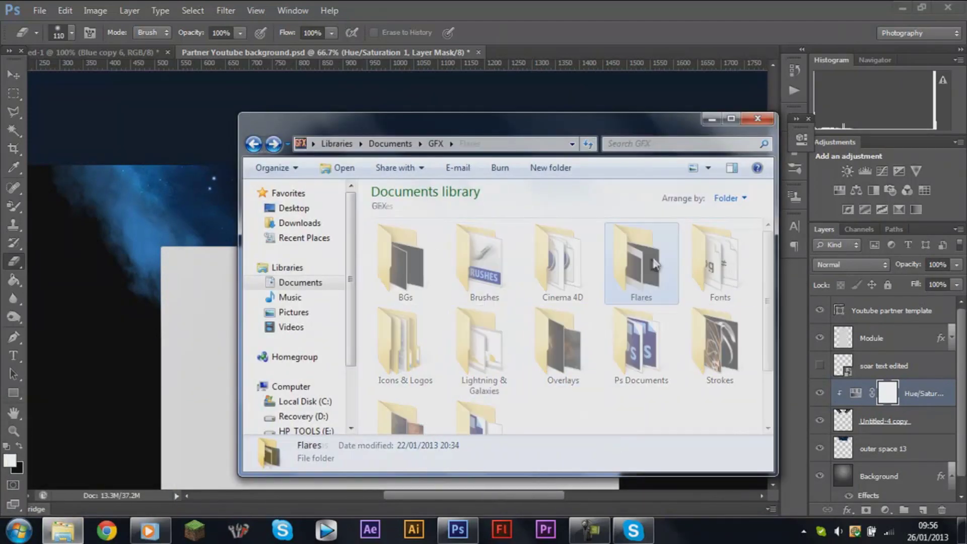
Place the Blue flare along the grey panel's top edge in Screen mode, adding a Curves adjustment.
{"action": "double_click", "coordinate": [654, 262]}
{"action": "mouse_move", "coordinate": [399, 335]}
{"action": "left_mouse_down"}
{"action": "mouse_move", "coordinate": [387, 314]}
{"action": "mouse_move", "coordinate": [388, 283]}
{"action": "left_mouse_up"}
{"action": "left_click", "coordinate": [852, 265]}
{"action": "left_click", "coordinate": [831, 120]}
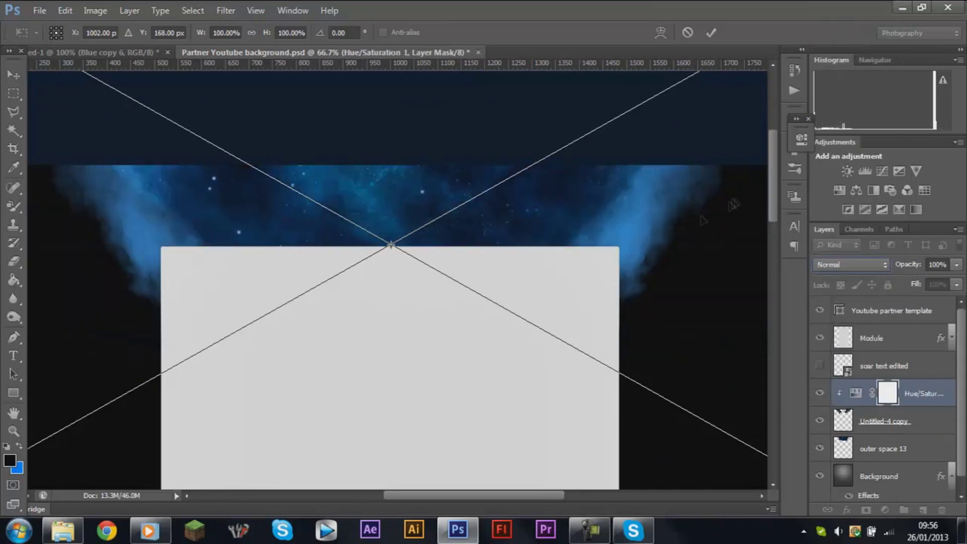
{"action": "left_click_drag", "start_coordinate": [511, 279], "coordinate": [518, 270]}
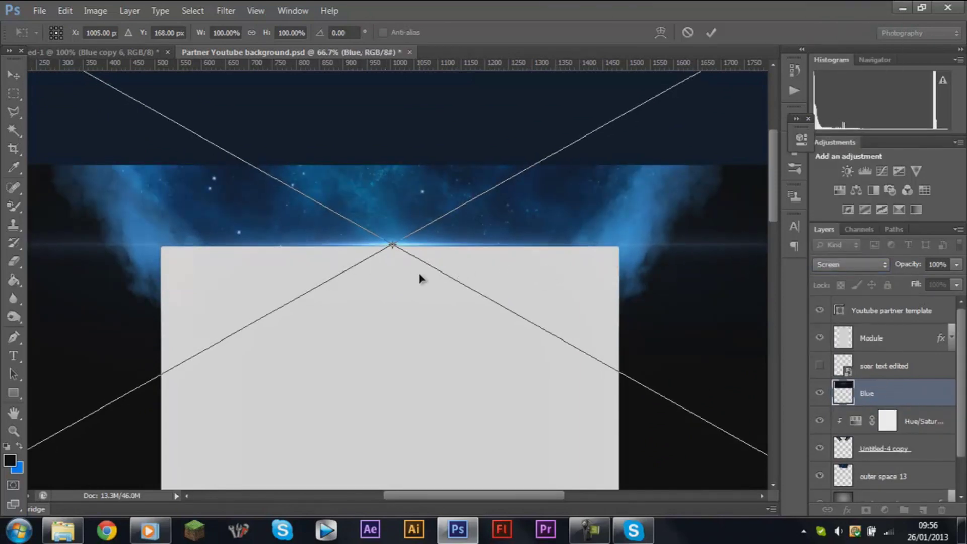
{"action": "key", "text": "ctrl+minus"}
{"action": "key", "text": "Return"}
{"action": "key", "text": "ctrl+1"}
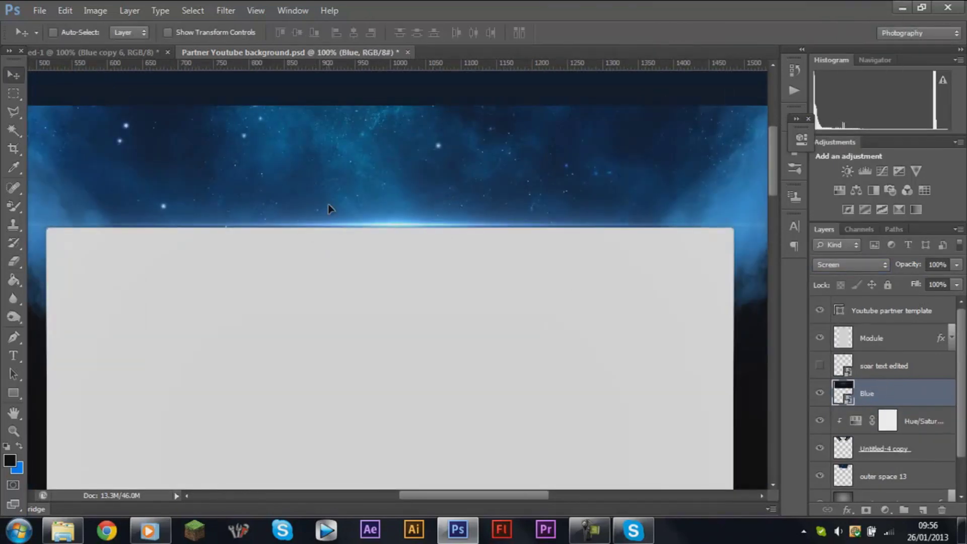
{"action": "left_click", "coordinate": [882, 171]}
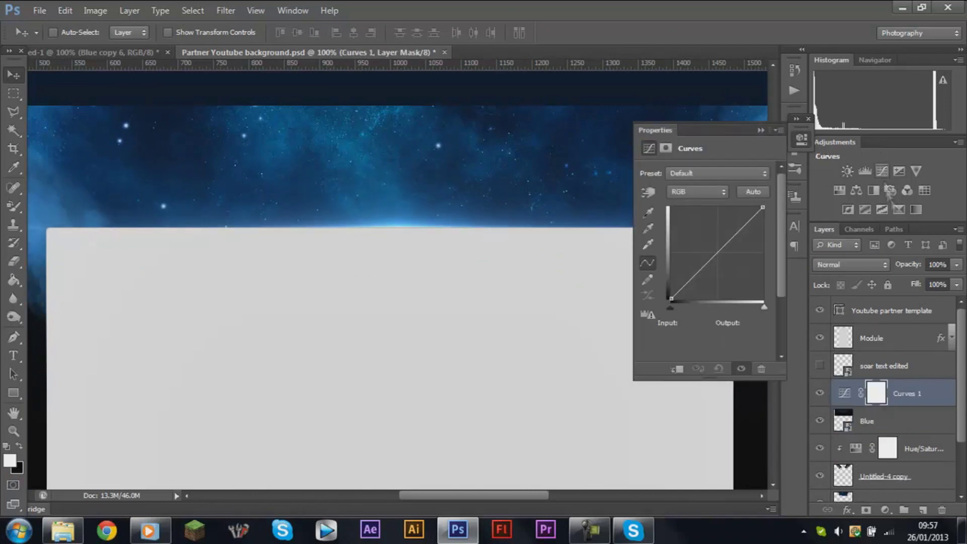
Bend the Curves 1 curve upward and clip it to the Blue flare.
{"action": "left_click_drag", "start_coordinate": [722, 248], "coordinate": [698, 224]}
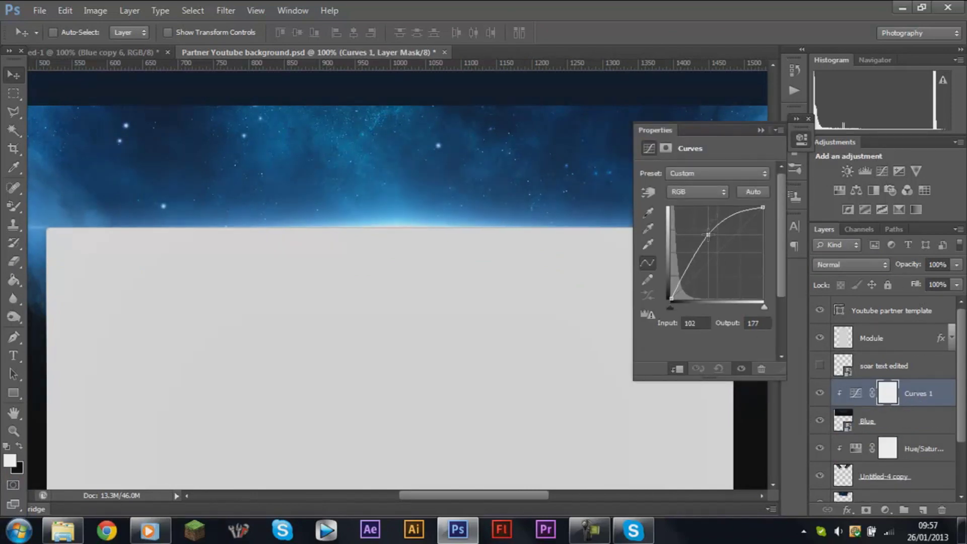
{"action": "left_click", "coordinate": [760, 130]}
{"action": "key", "text": "ctrl+minus"}
{"action": "key", "text": "ctrl+minus"}
Rasterize the Blue flare layer and erase its horizontal light streak on the right.
{"action": "key", "text": "e"}
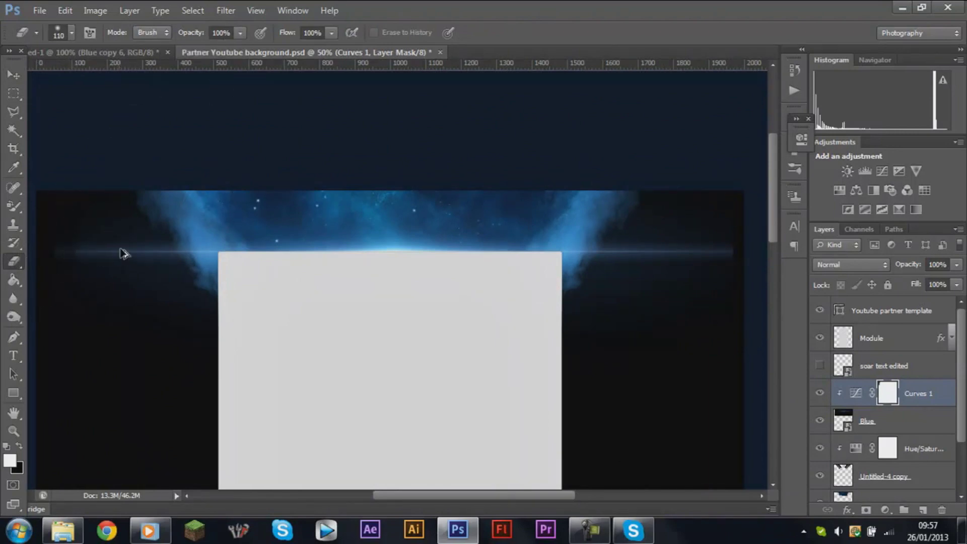
{"action": "key", "text": "alt+bracketleft"}
{"action": "left_click", "coordinate": [536, 309]}
{"action": "key", "text": "Return"}
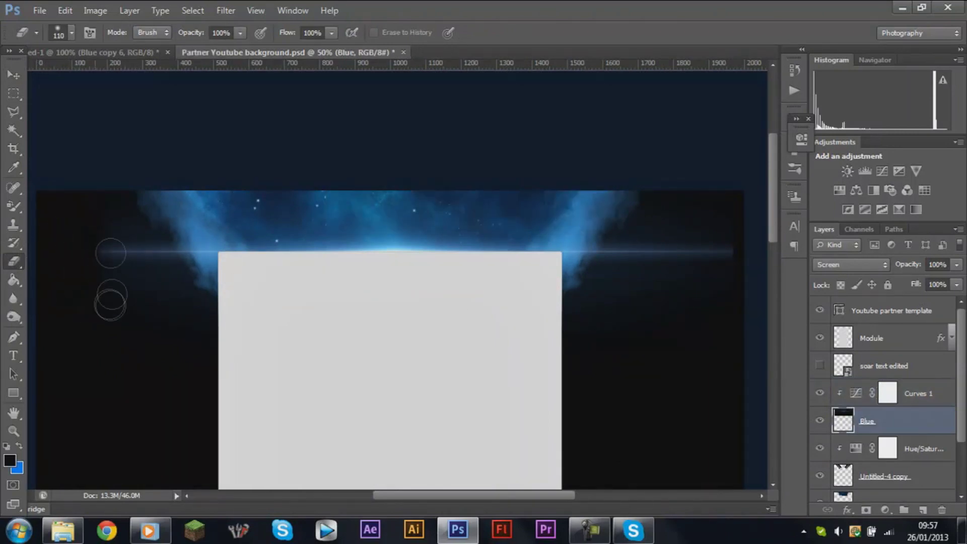
{"action": "left_click_drag", "start_coordinate": [515, 300], "coordinate": [686, 295]}
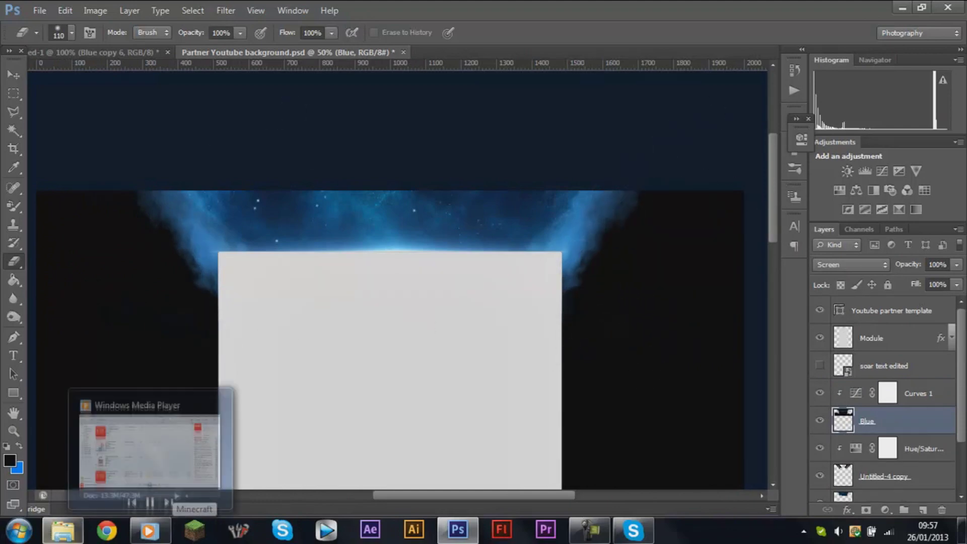
Move the soar text edited layer above the Blue flare in the layer stack.
{"action": "key", "text": "v"}
{"action": "left_click_drag", "start_coordinate": [884, 366], "coordinate": [886, 461]}
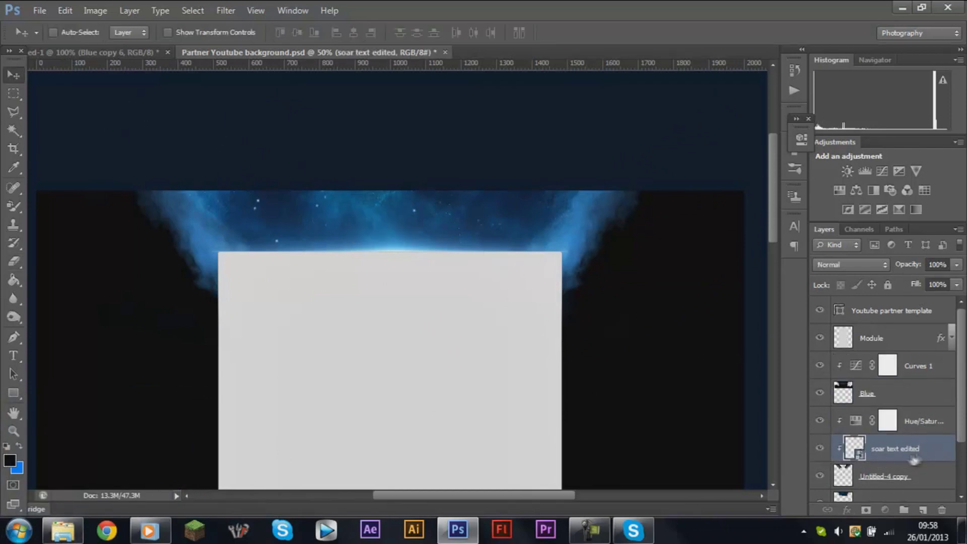
{"action": "mouse_move", "coordinate": [917, 452]}
{"action": "left_mouse_down"}
{"action": "mouse_move", "coordinate": [919, 394]}
{"action": "mouse_move", "coordinate": [915, 422]}
{"action": "left_mouse_up"}
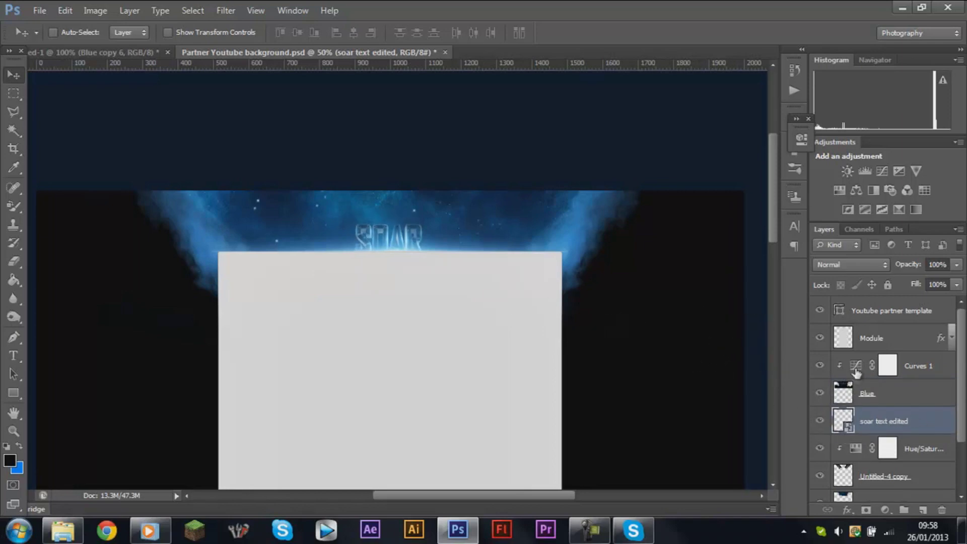
Duplicate the SOAR text, shift the copy up-right, and place it beneath the original.
{"action": "right_click", "coordinate": [943, 413]}
{"action": "left_click", "coordinate": [815, 44]}
{"action": "key", "text": "Return"}
{"action": "left_click_drag", "start_coordinate": [649, 252], "coordinate": [725, 224]}
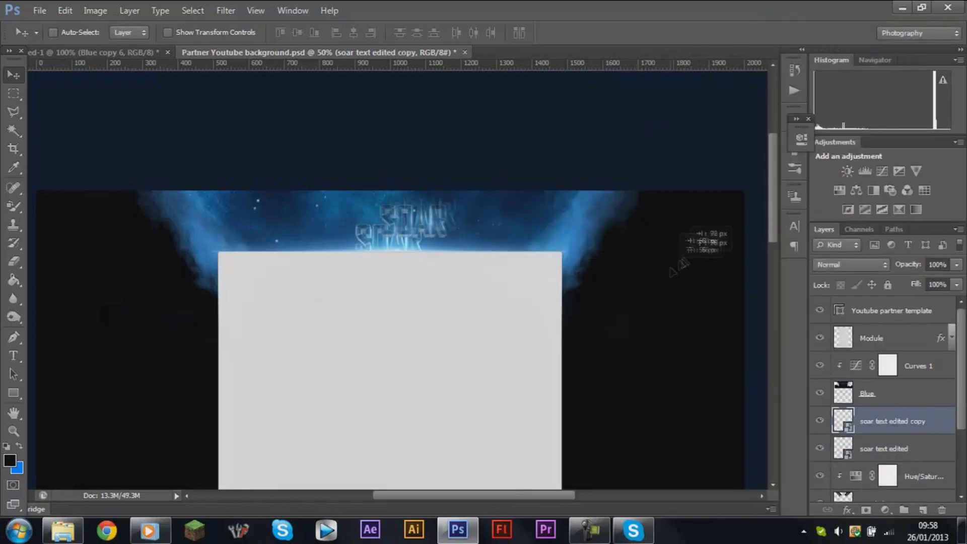
{"action": "left_click_drag", "start_coordinate": [919, 383], "coordinate": [918, 461]}
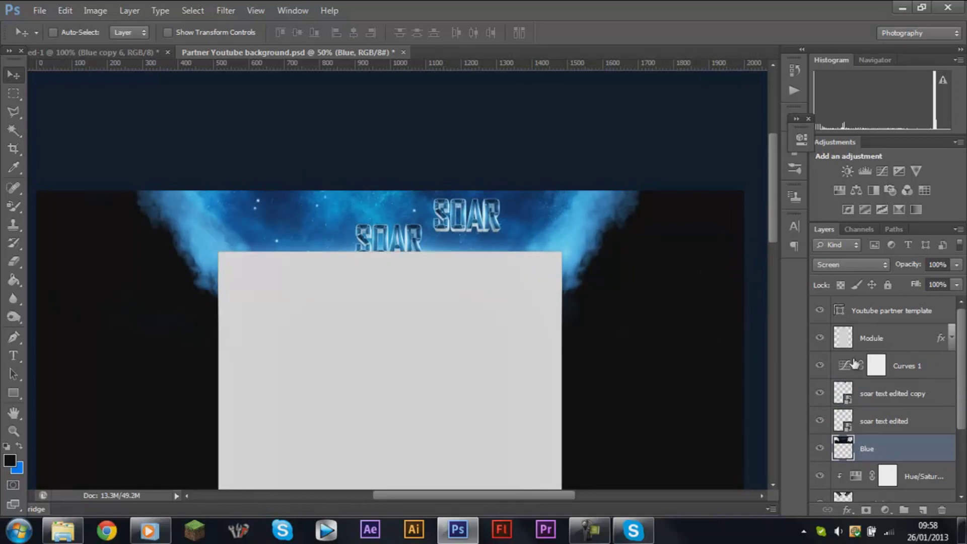
{"action": "key", "text": "ctrl+z"}
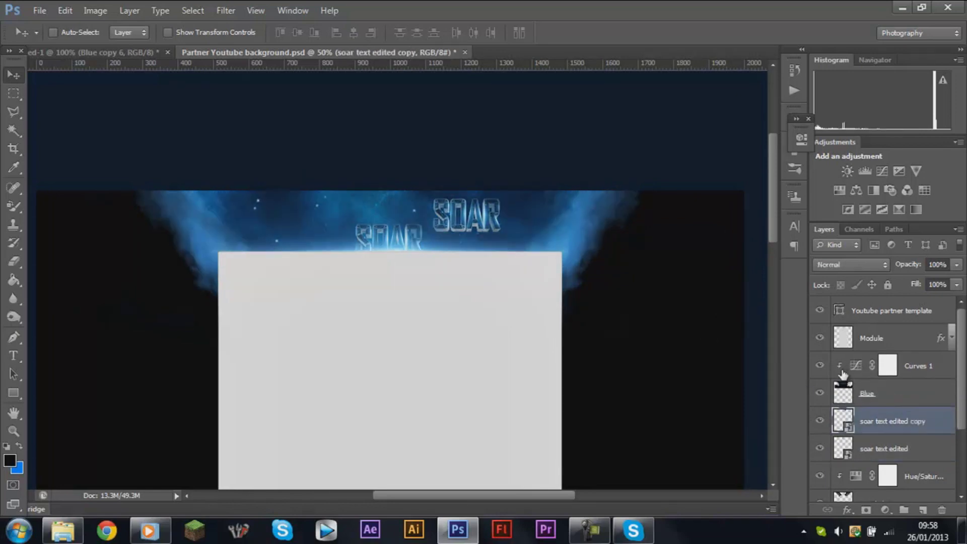
{"action": "left_click_drag", "start_coordinate": [933, 446], "coordinate": [933, 451]}
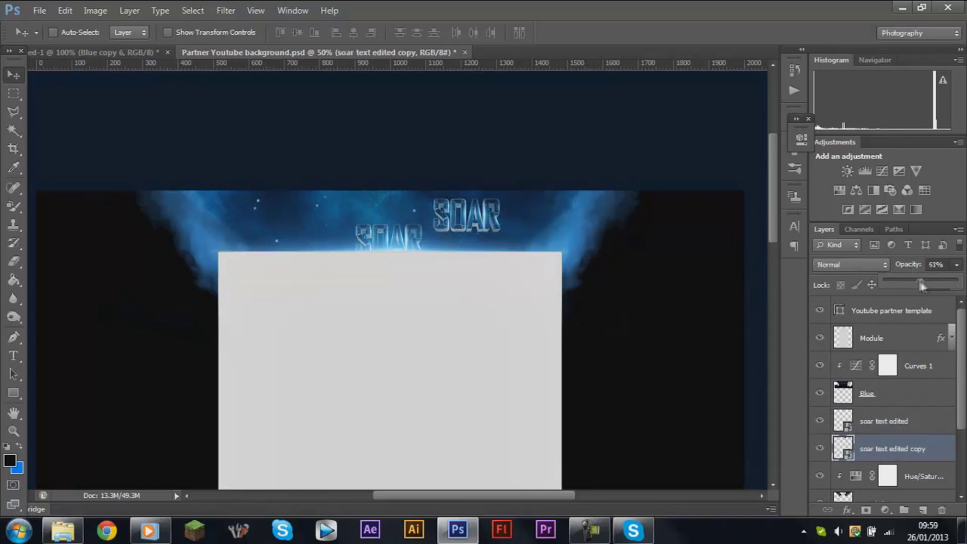
{"action": "key", "text": "ctrl+t"}
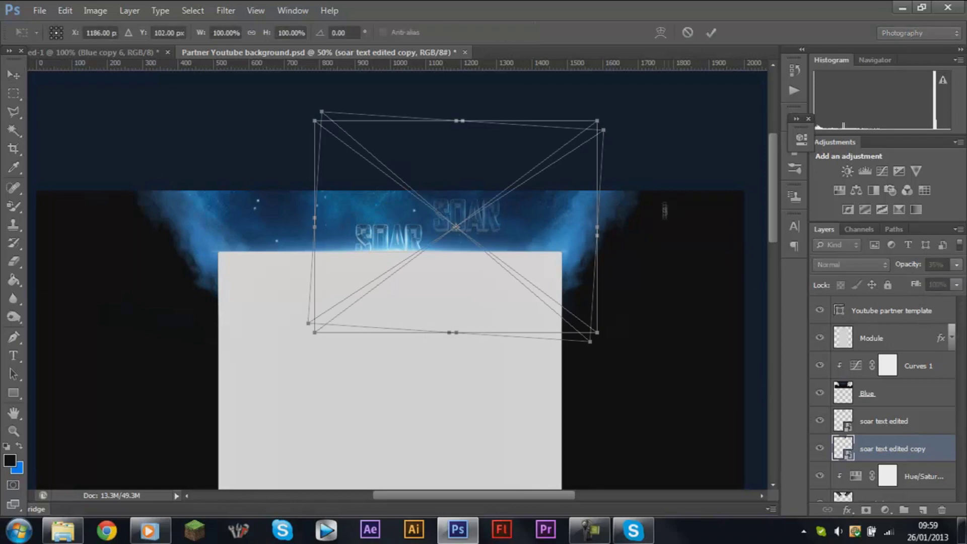
Tilt the SOAR copy about 12 degrees and enlarge it to about 120%.
{"action": "left_click_drag", "start_coordinate": [669, 199], "coordinate": [661, 233]}
{"action": "left_click_drag", "start_coordinate": [617, 155], "coordinate": [642, 147]}
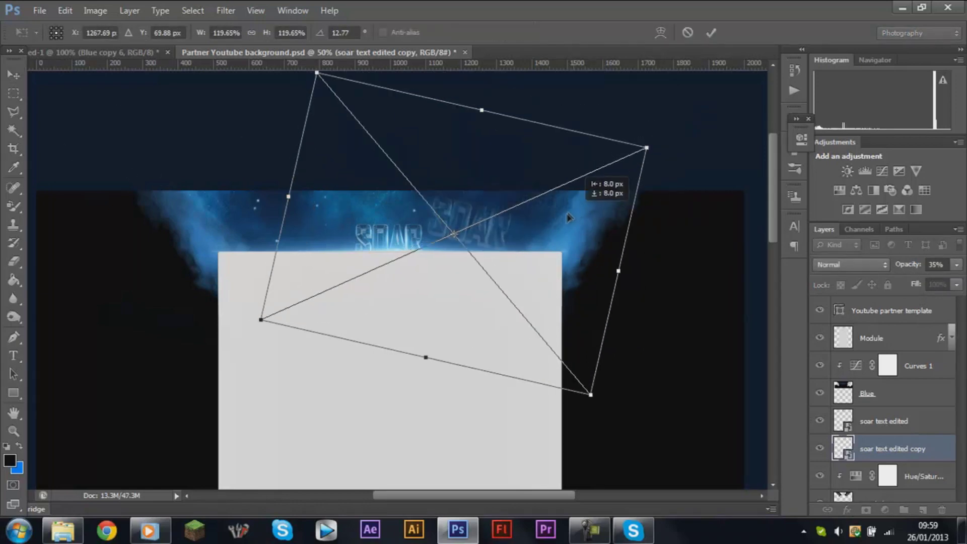
{"action": "key", "text": "Return"}
Create soar text edited copy 2, tilted the opposite way and moved to the left side.
{"action": "right_click", "coordinate": [901, 451]}
{"action": "left_click", "coordinate": [826, 45]}
{"action": "key", "text": "Return"}
{"action": "key", "text": "ctrl+t"}
{"action": "left_click_drag", "start_coordinate": [665, 247], "coordinate": [643, 142]}
{"action": "left_click_drag", "start_coordinate": [536, 224], "coordinate": [431, 229]}
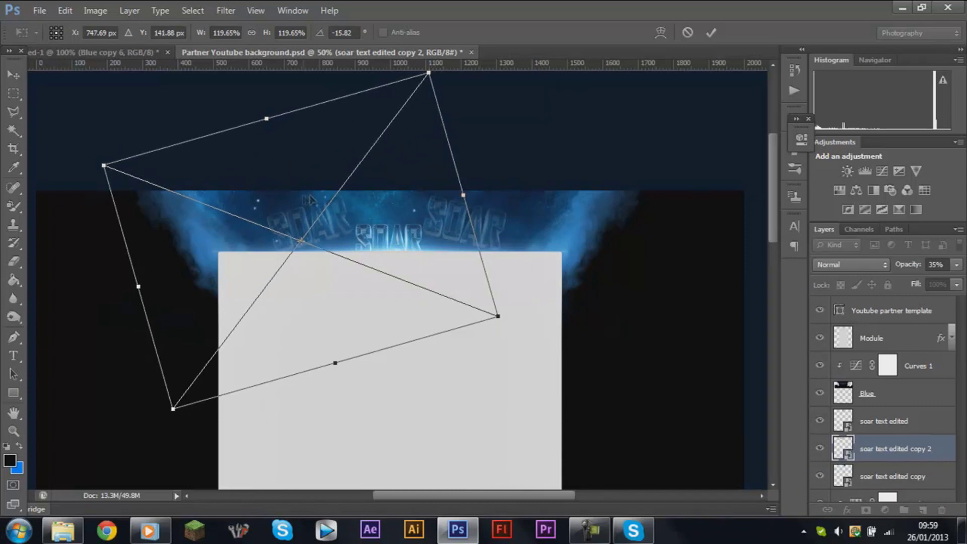
{"action": "key", "text": "v"}
{"action": "left_click", "coordinate": [412, 199]}
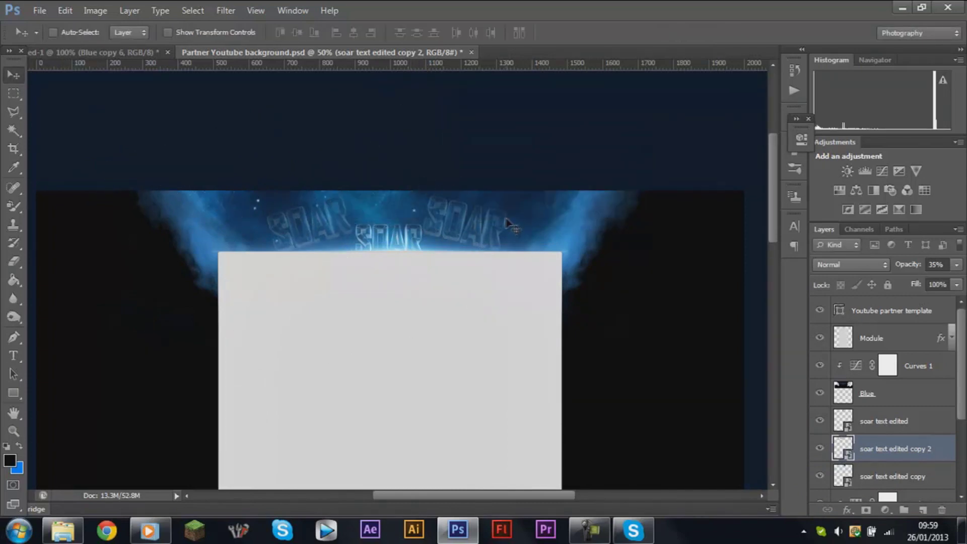
{"action": "left_click_drag", "start_coordinate": [604, 207], "coordinate": [753, 377]}
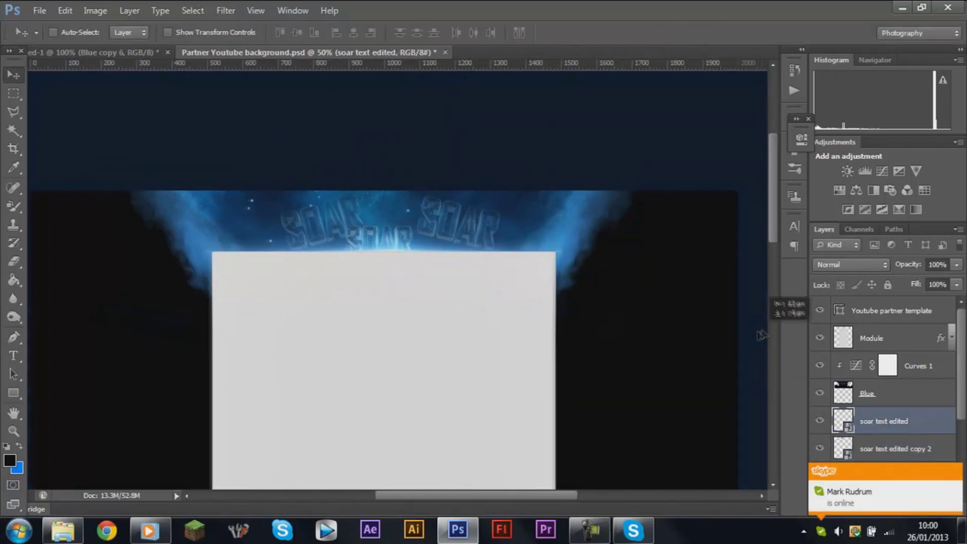
Nudge the first SOAR copy into its final position.
{"action": "scroll", "coordinate": [856, 419], "scroll_direction": "down", "scroll_amount": 1}
{"action": "left_click", "coordinate": [891, 433]}
{"action": "left_click_drag", "start_coordinate": [640, 285], "coordinate": [653, 287]}
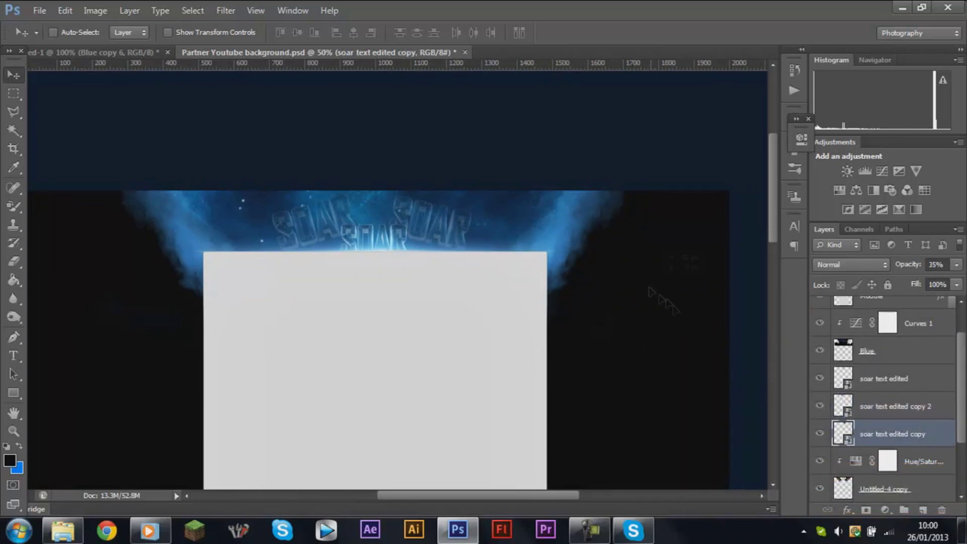
Unclip Curves 1 so it brightens all layers below, then review the banner.
{"action": "left_click", "coordinate": [843, 325]}
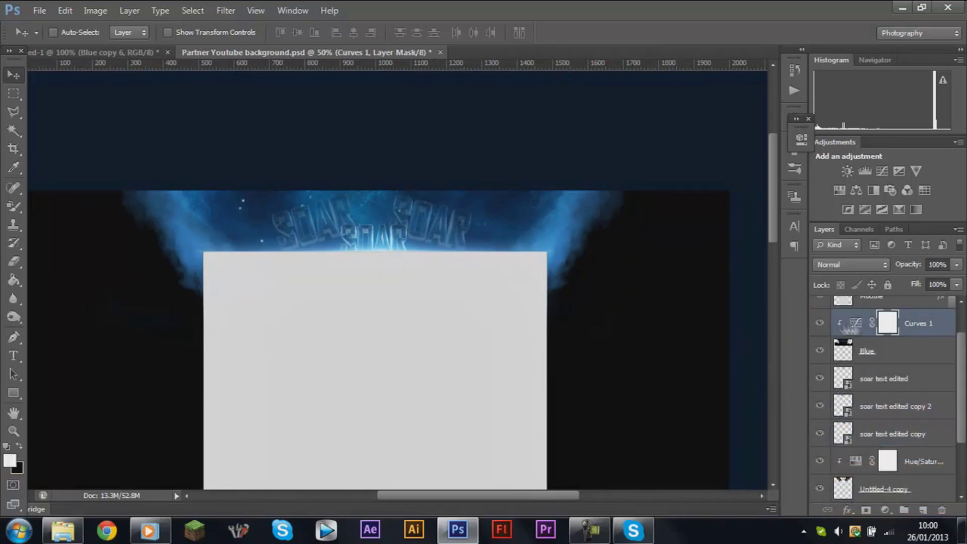
{"action": "left_click", "coordinate": [912, 333], "text": "alt"}
{"action": "key", "text": "ctrl+plus"}
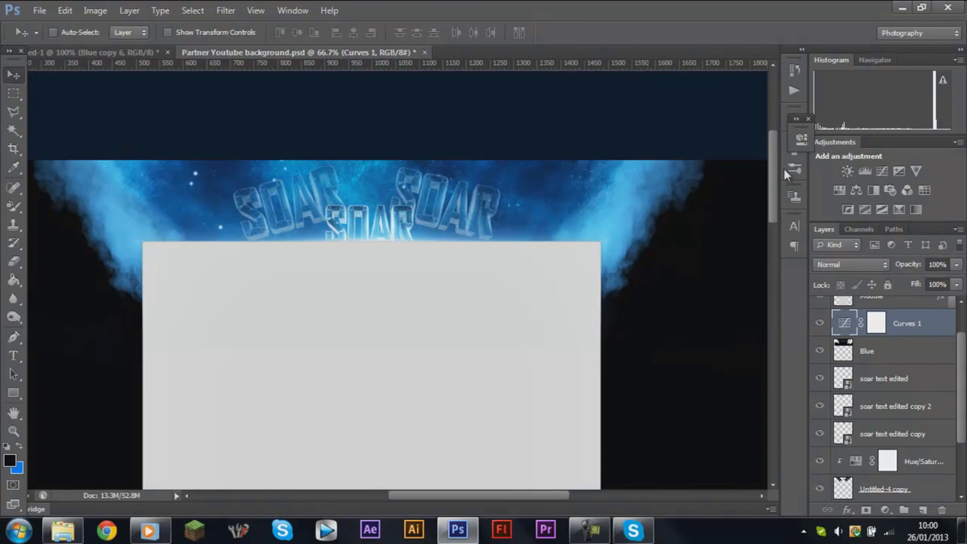
{"action": "scroll", "coordinate": [778, 169], "scroll_direction": "up", "scroll_amount": 1}
{"action": "scroll", "coordinate": [775, 171], "scroll_direction": "up", "scroll_amount": 1}
{"action": "scroll", "coordinate": [674, 229], "scroll_direction": "down", "scroll_amount": 2}
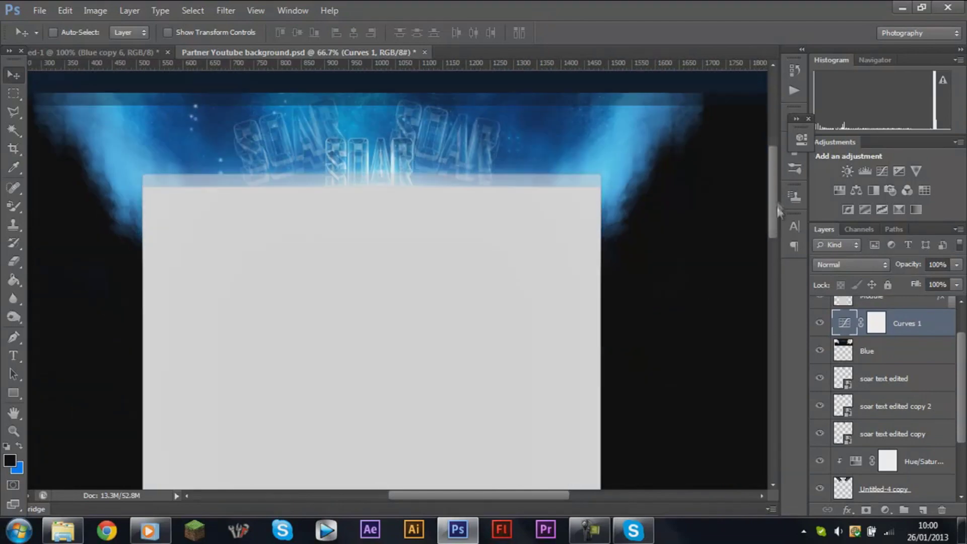
{"action": "scroll", "coordinate": [419, 240], "scroll_direction": "up", "scroll_amount": 1}
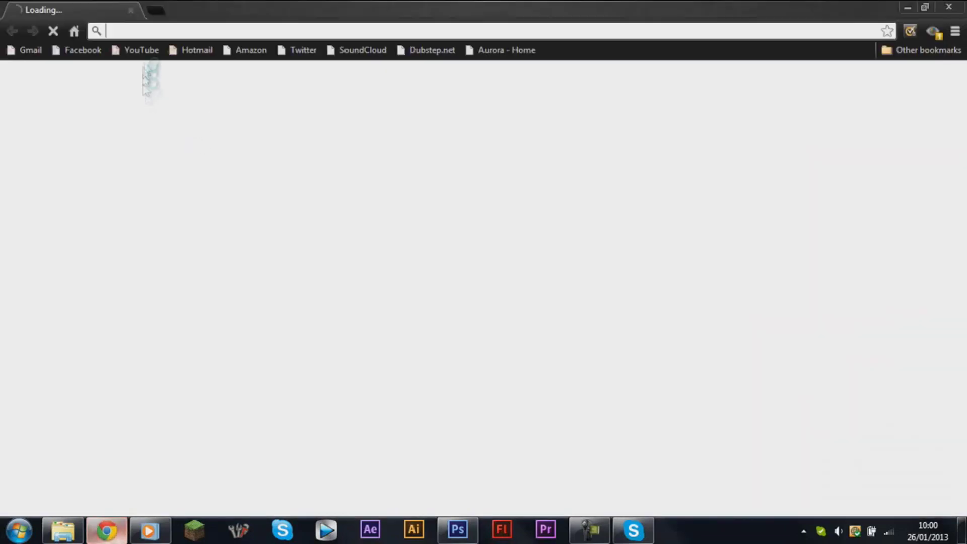
{"action": "left_click", "coordinate": [142, 52]}
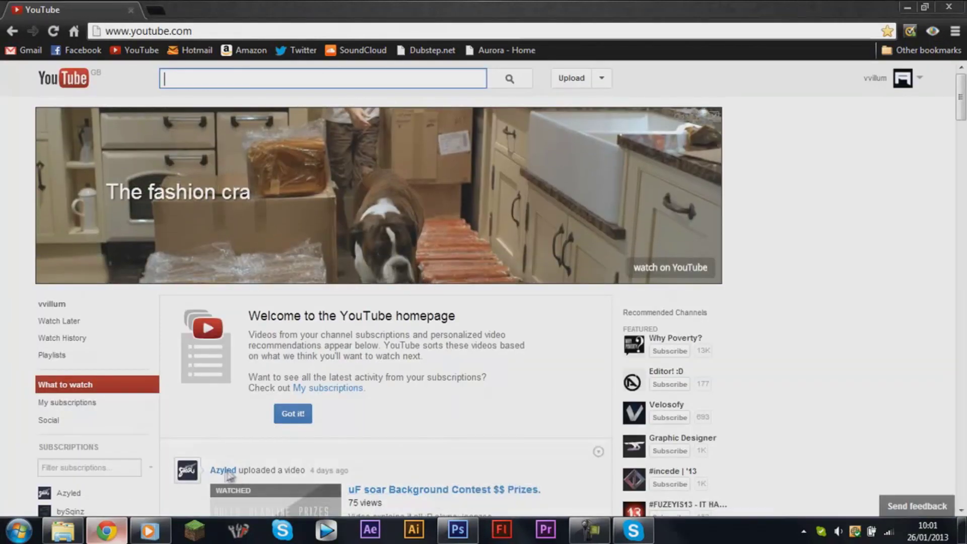
{"action": "left_click", "coordinate": [224, 470]}
{"action": "scroll", "coordinate": [484, 289], "scroll_direction": "down", "scroll_amount": 5}
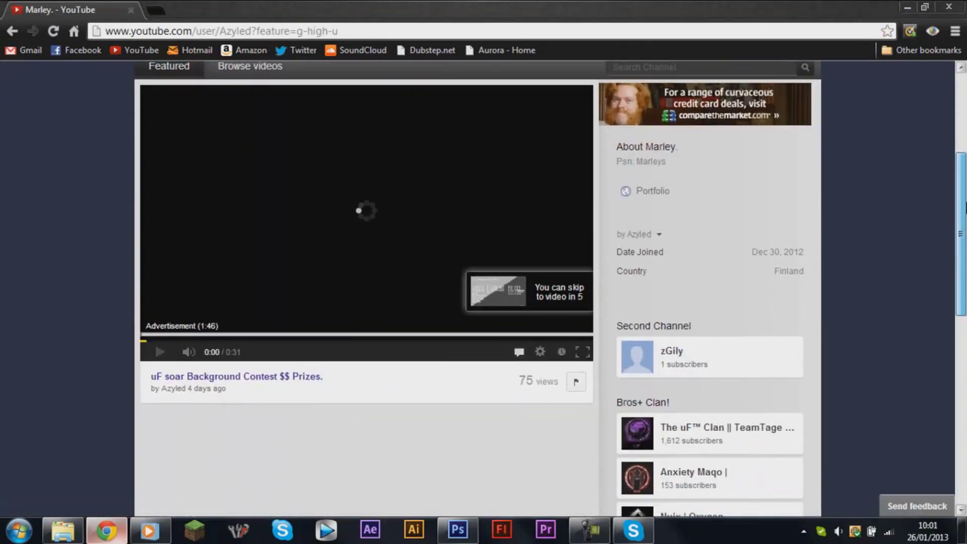
{"action": "scroll", "coordinate": [650, 227], "scroll_direction": "up", "scroll_amount": 2}
{"action": "left_click", "coordinate": [650, 251]}
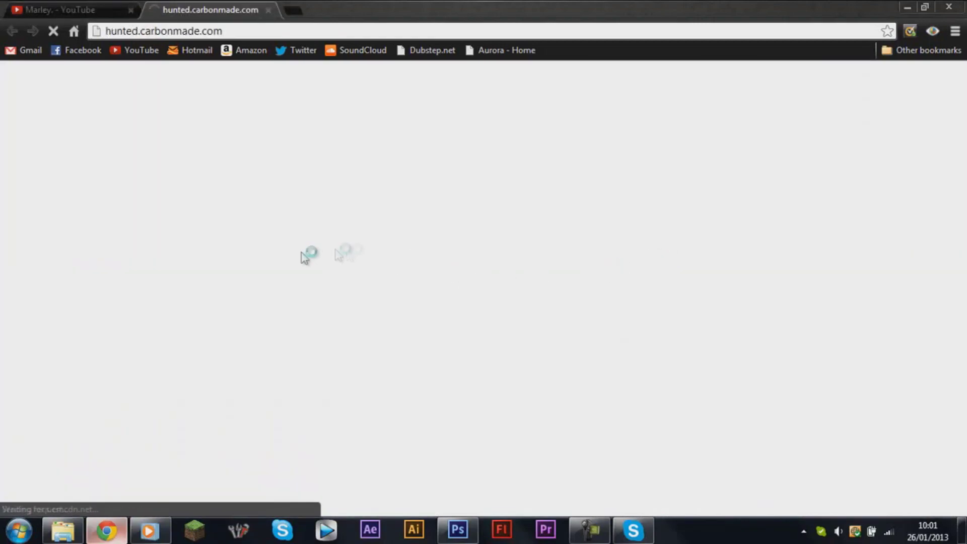
{"action": "left_click", "coordinate": [269, 10]}
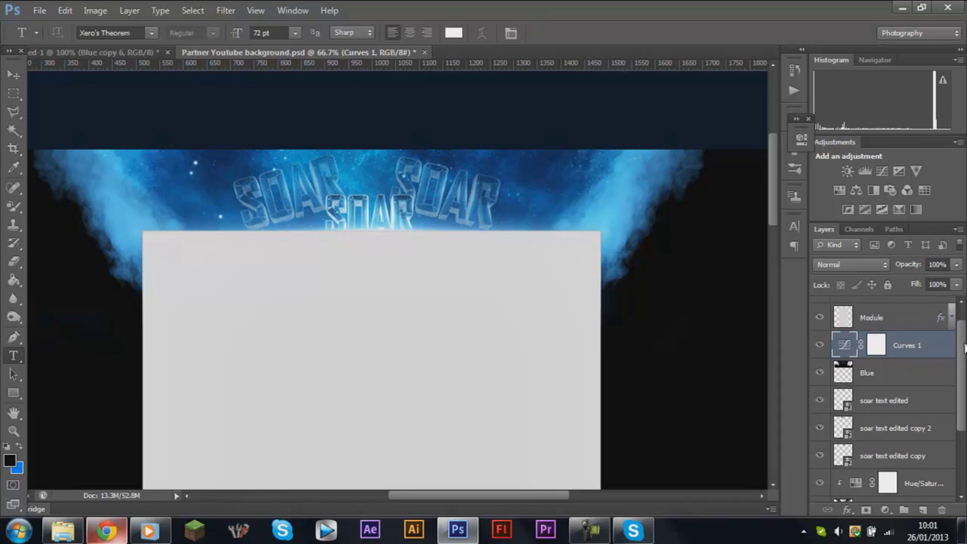
Start a text layer on the banner set to the AgencyFB font at 24 pt.
{"action": "scroll", "coordinate": [963, 327], "scroll_direction": "up", "scroll_amount": 2}
{"action": "left_click", "coordinate": [157, 175]}
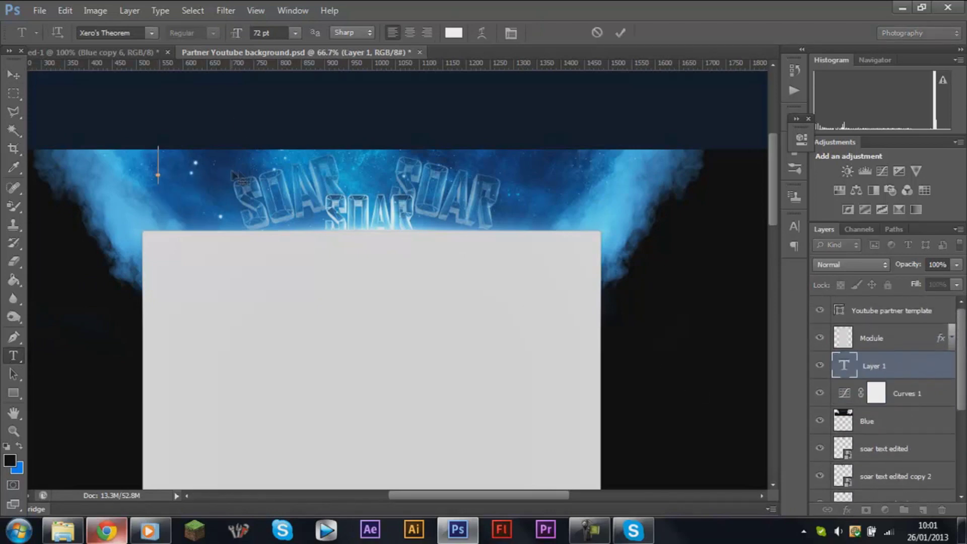
{"action": "left_click", "coordinate": [151, 33]}
{"action": "left_click_drag", "start_coordinate": [278, 302], "coordinate": [290, 61]}
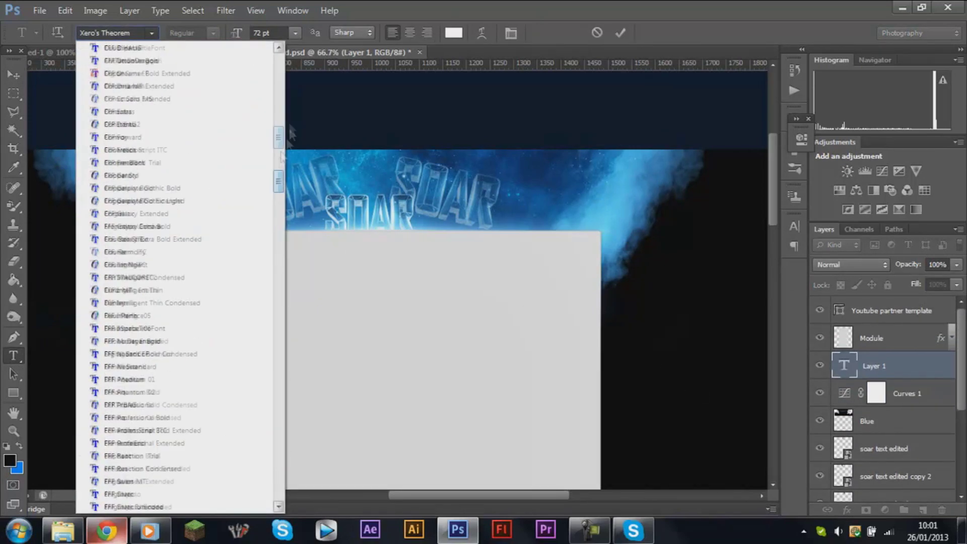
{"action": "left_click", "coordinate": [244, 149]}
{"action": "left_click", "coordinate": [295, 33]}
{"action": "left_click", "coordinate": [311, 133]}
{"action": "left_click", "coordinate": [295, 33]}
{"action": "left_click", "coordinate": [282, 198]}
{"action": "type", "text": "Designer"}
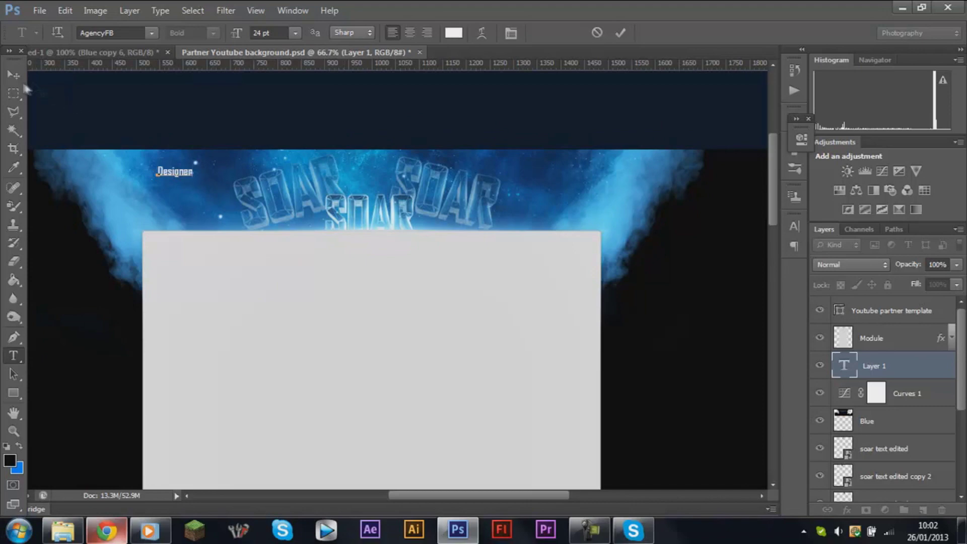
Move the Designer text to the top center above the grey panel.
{"action": "left_click", "coordinate": [13, 75]}
{"action": "left_click_drag", "start_coordinate": [255, 209], "coordinate": [490, 250]}
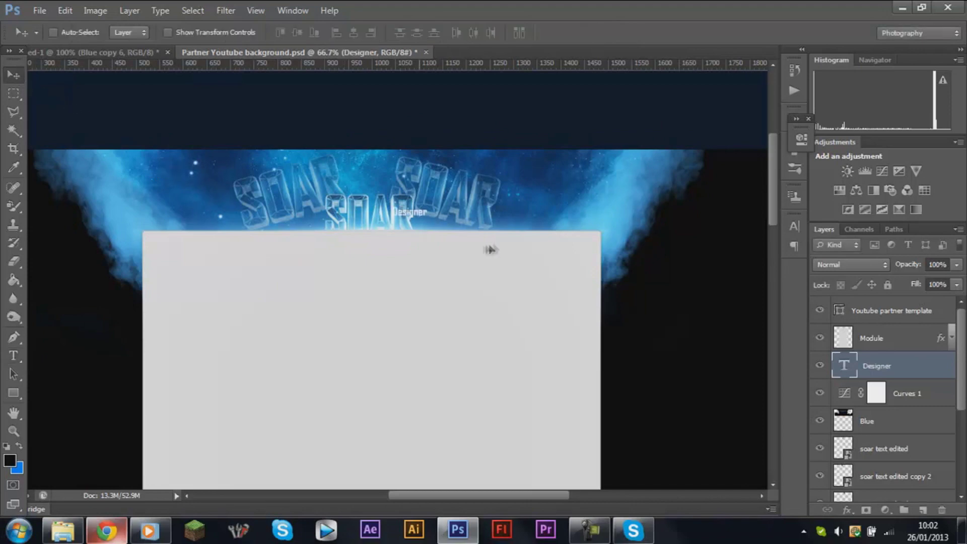
{"action": "double_click", "coordinate": [907, 368]}
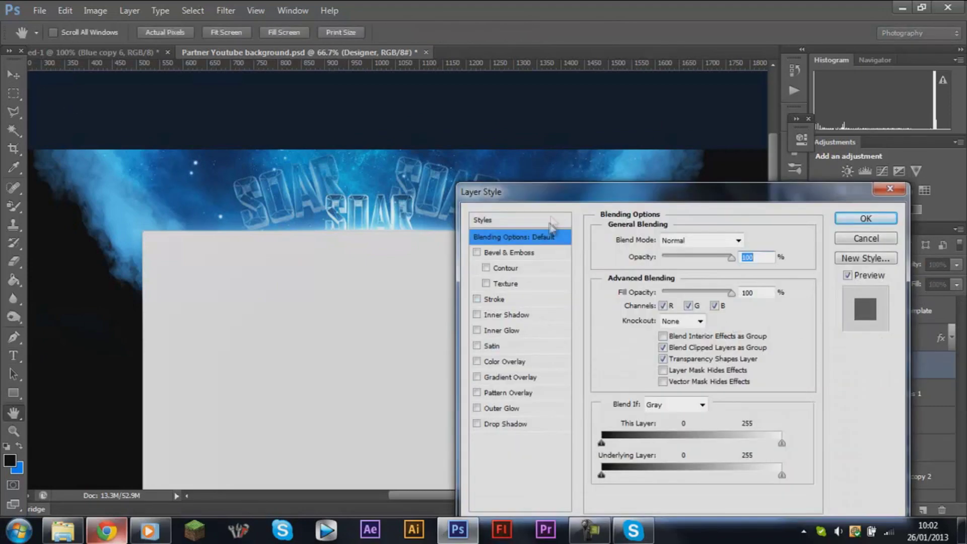
Give the Designer text a Drop Shadow and a pale blue Outer Glow.
{"action": "left_click", "coordinate": [666, 395]}
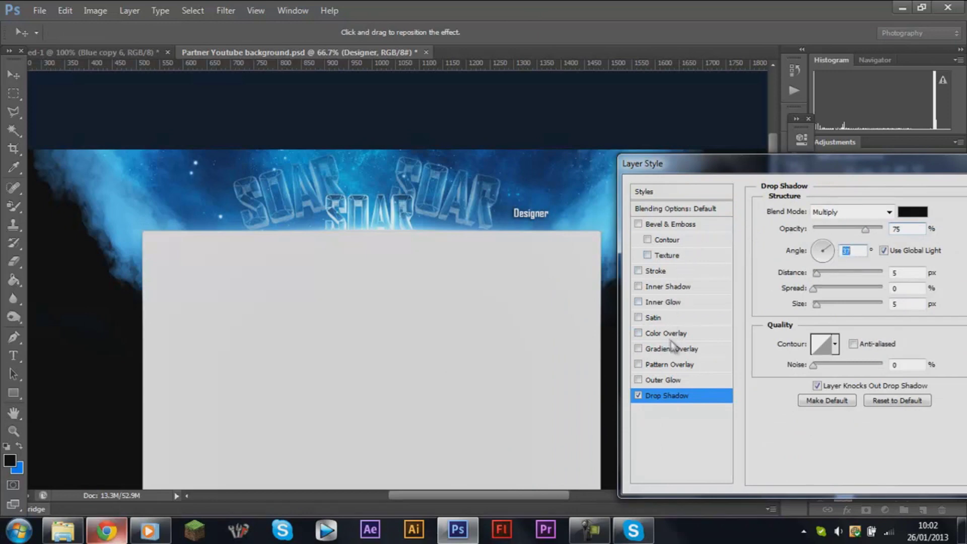
{"action": "left_click", "coordinate": [663, 380]}
{"action": "left_click", "coordinate": [799, 262]}
{"action": "left_click", "coordinate": [631, 340]}
{"action": "left_click_drag", "start_coordinate": [631, 341], "coordinate": [552, 341]}
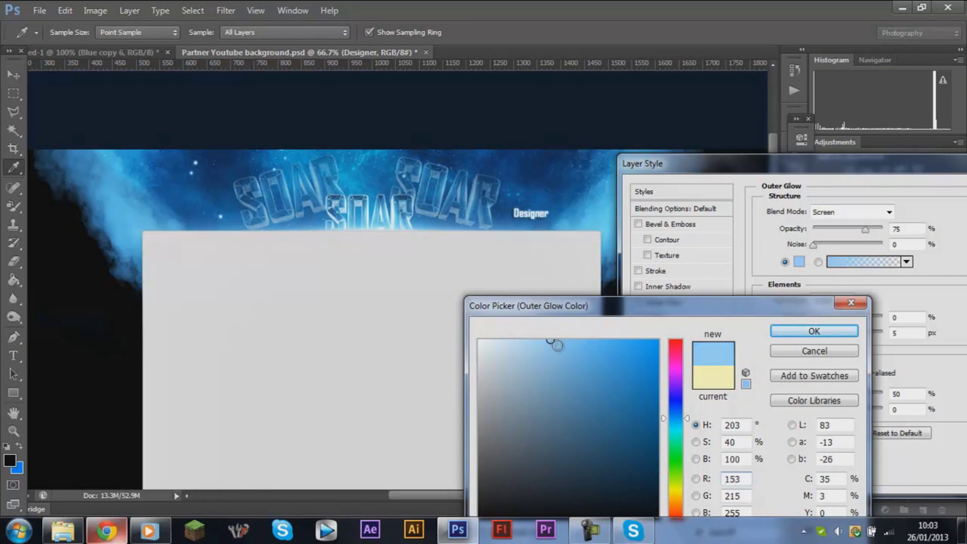
{"action": "left_click", "coordinate": [800, 333]}
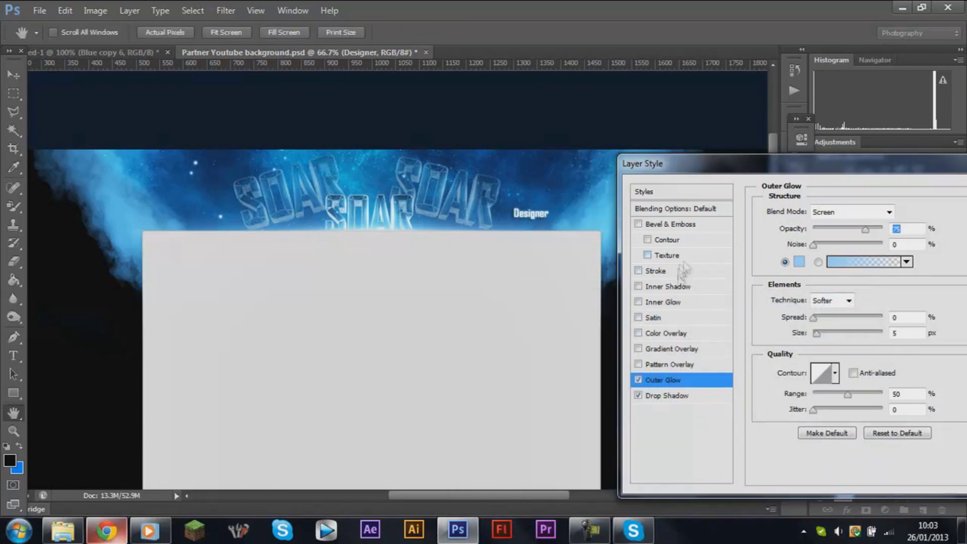
Add a grey Gradient Overlay with the grey stop near 56%, then apply the styles.
{"action": "left_click", "coordinate": [666, 333]}
{"action": "left_click", "coordinate": [856, 245]}
{"action": "left_click", "coordinate": [861, 373]}
{"action": "double_click", "coordinate": [588, 374]}
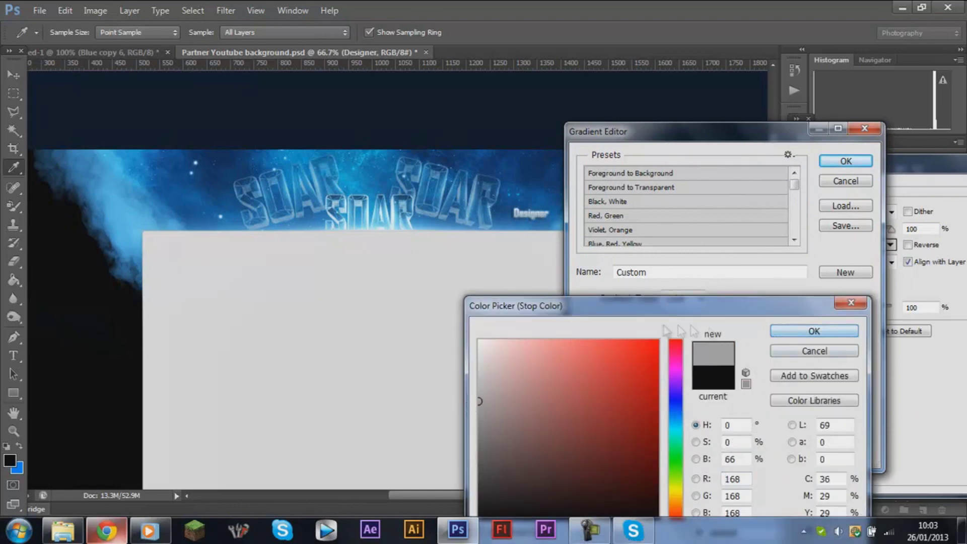
{"action": "left_click", "coordinate": [806, 332]}
{"action": "mouse_move", "coordinate": [588, 375]}
{"action": "left_mouse_down"}
{"action": "mouse_move", "coordinate": [737, 375]}
{"action": "mouse_move", "coordinate": [633, 373]}
{"action": "left_mouse_up"}
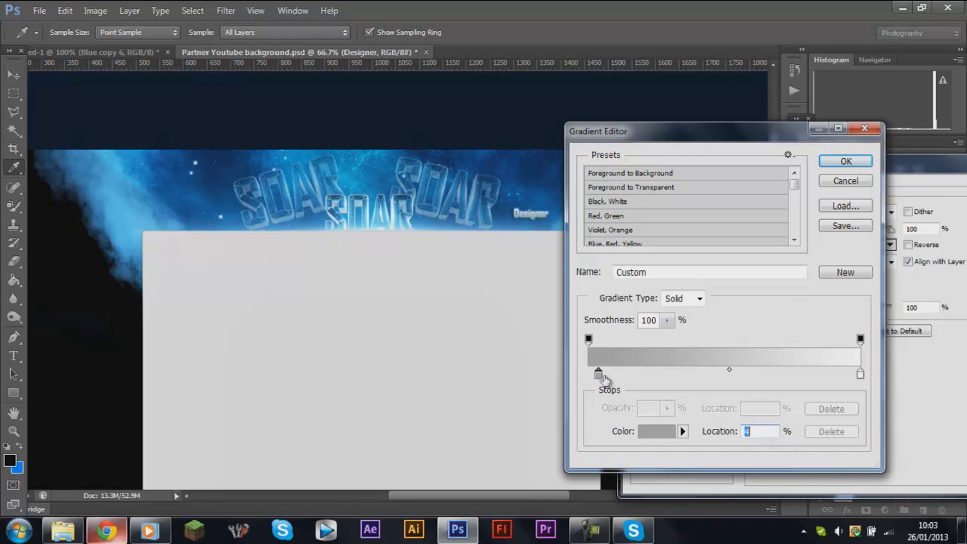
{"action": "left_click", "coordinate": [846, 160]}
{"action": "left_click_drag", "start_coordinate": [650, 163], "coordinate": [621, 161]}
{"action": "left_click", "coordinate": [922, 191]}
{"action": "right_click", "coordinate": [905, 372]}
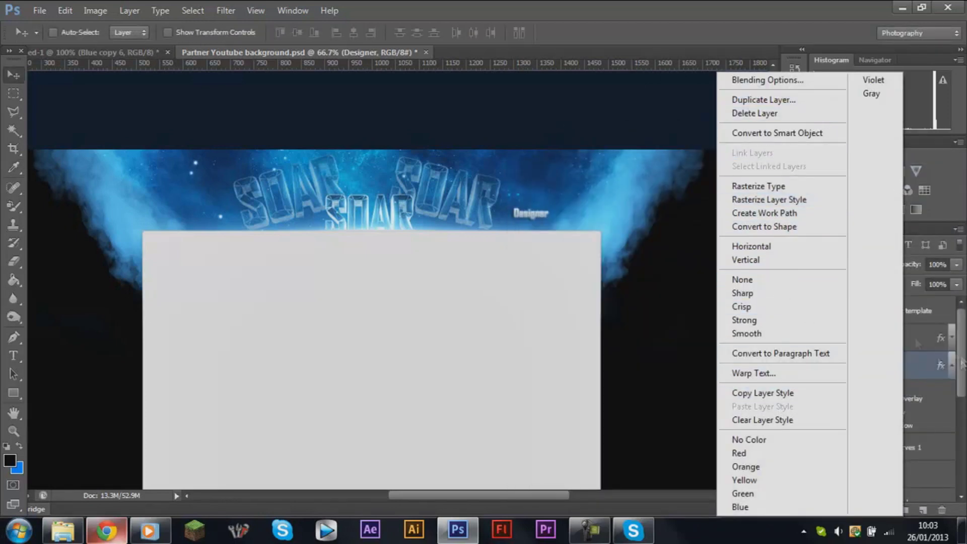
Undo an accidental Smart Object conversion and duplicate the Designer layer.
{"action": "left_click", "coordinate": [788, 133]}
{"action": "key", "text": "ctrl+z"}
{"action": "right_click", "coordinate": [916, 371]}
{"action": "left_click", "coordinate": [756, 99]}
{"action": "key", "text": "Return"}
Move the copy to the banner's left and retype it as 'Portfolio', keeping its glow styles.
{"action": "left_click_drag", "start_coordinate": [693, 260], "coordinate": [364, 241]}
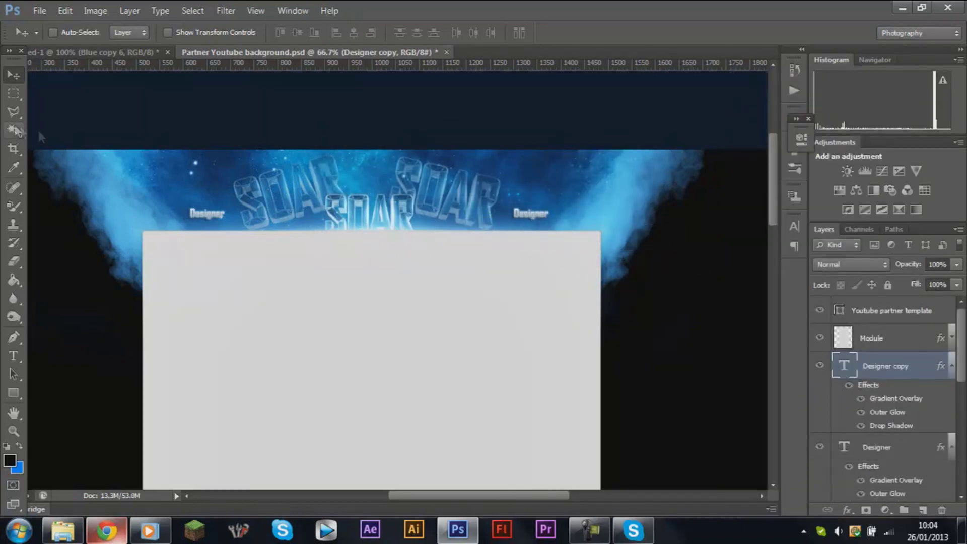
{"action": "double_click", "coordinate": [211, 213]}
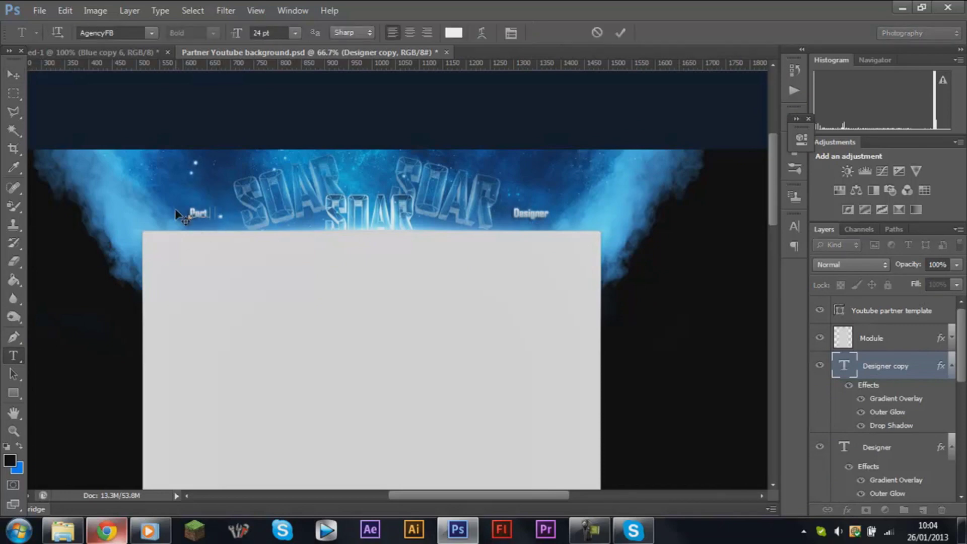
{"action": "left_click", "coordinate": [926, 370]}
{"action": "double_click", "coordinate": [913, 371]}
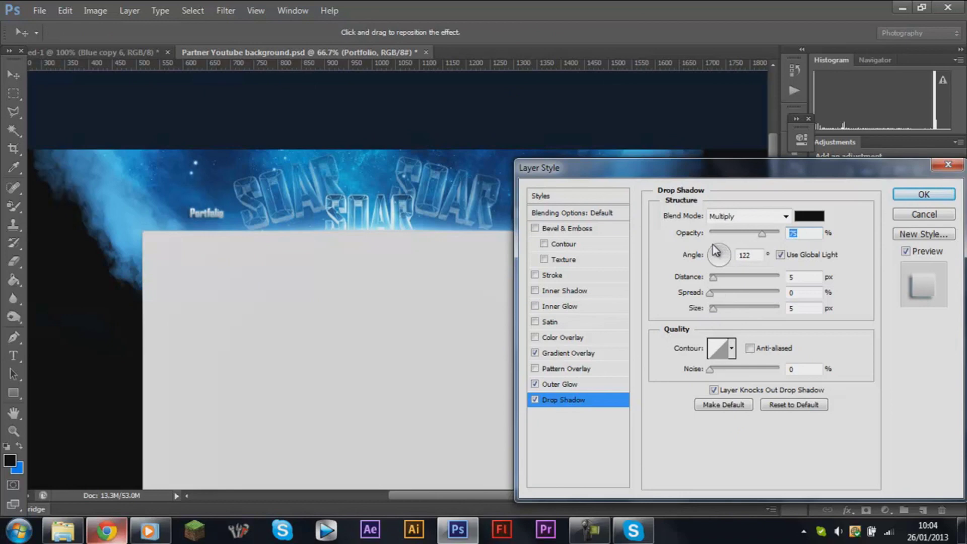
{"action": "left_click", "coordinate": [902, 202]}
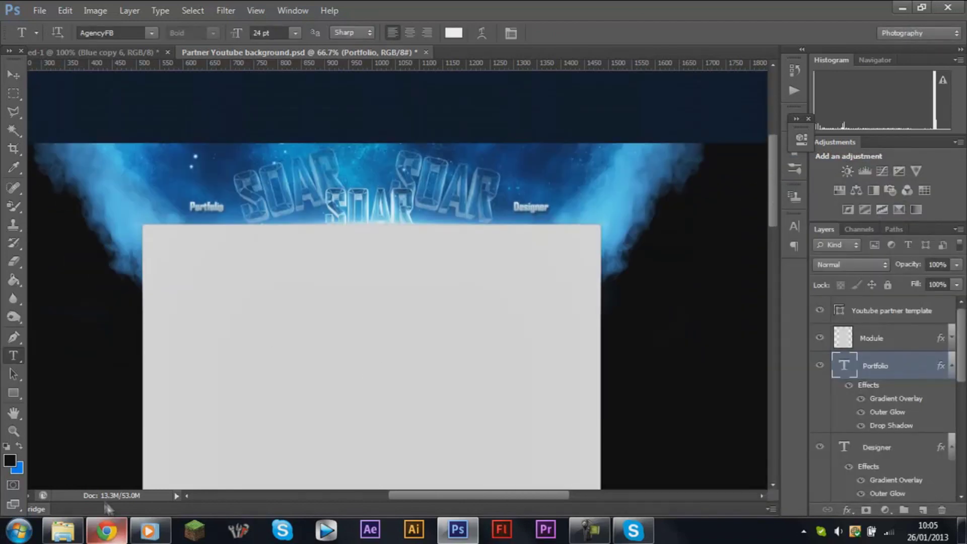
{"action": "key", "text": "alt+Tab"}
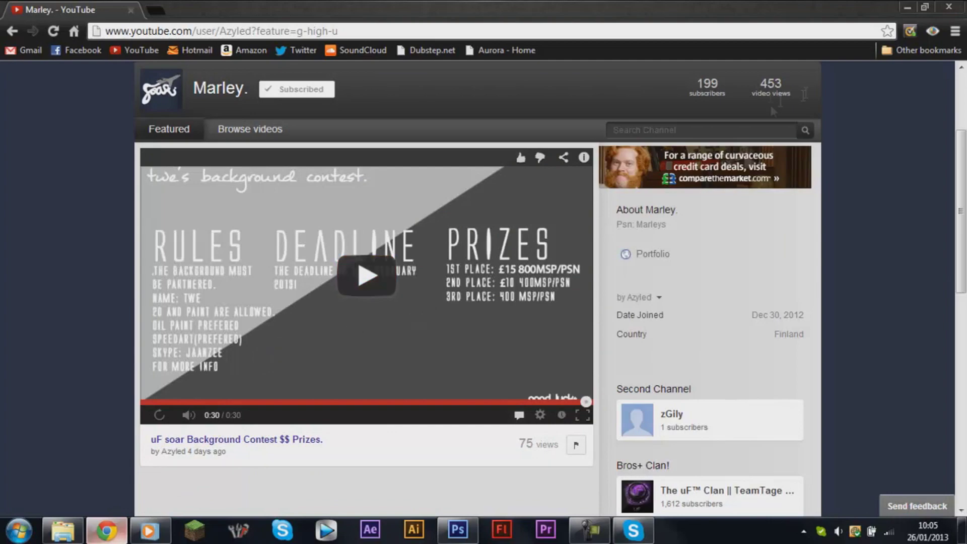